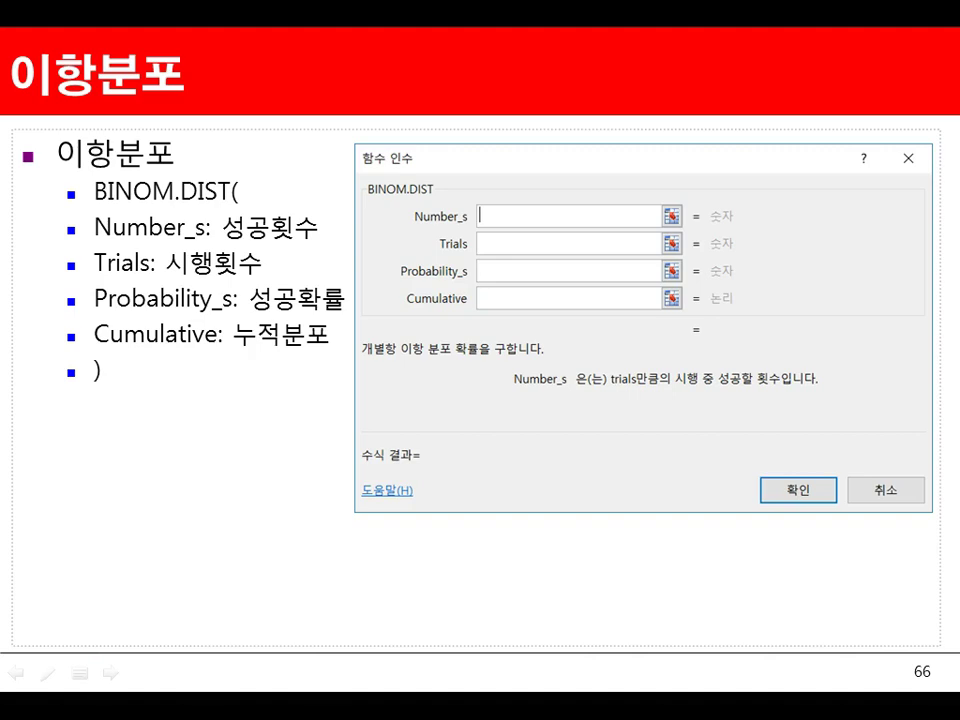
# Compare the BINOM.DIST argument slide with the fortune cookie example slide, and switch to the Ch0501.확률분포.xlsx workbook in Excel
pyautogui.press('pagedown')
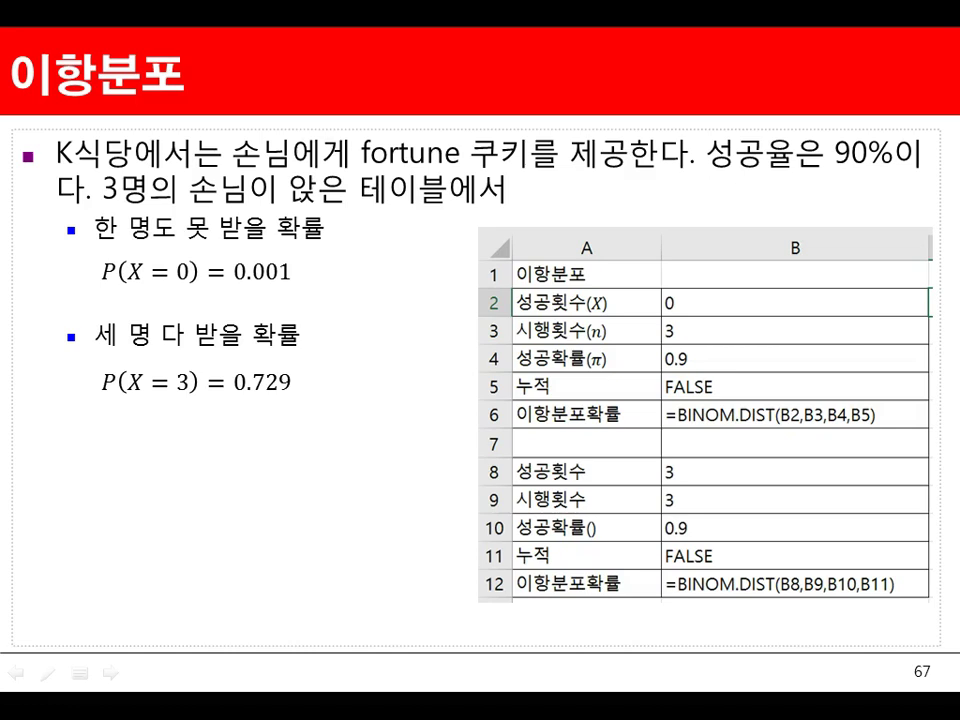
pyautogui.press('pageup')
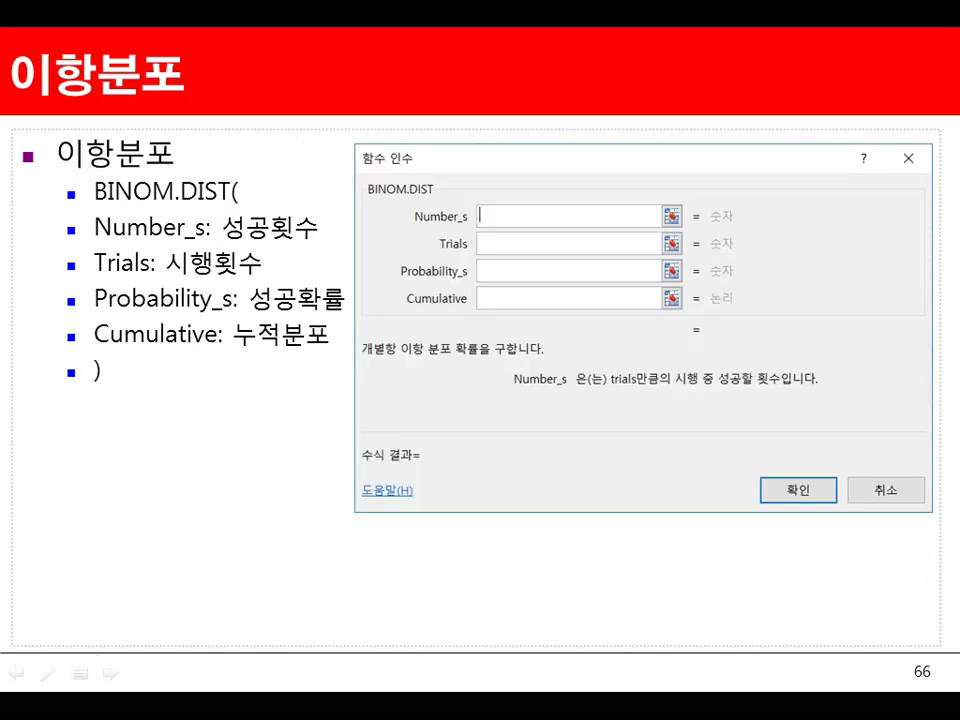
pyautogui.press('pagedown')
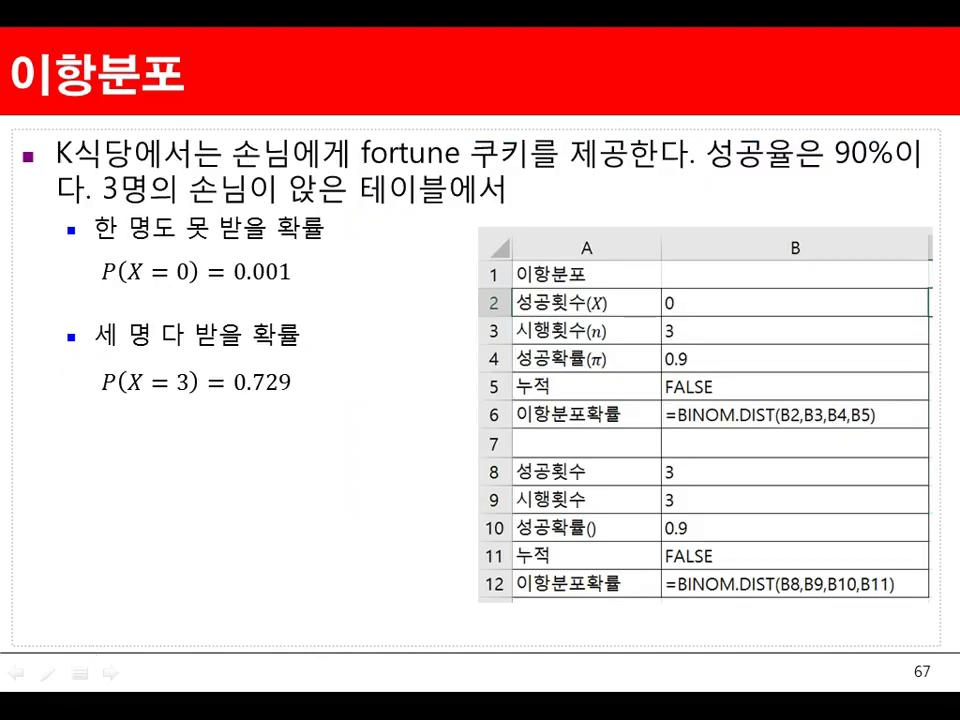
pyautogui.press('pageup')
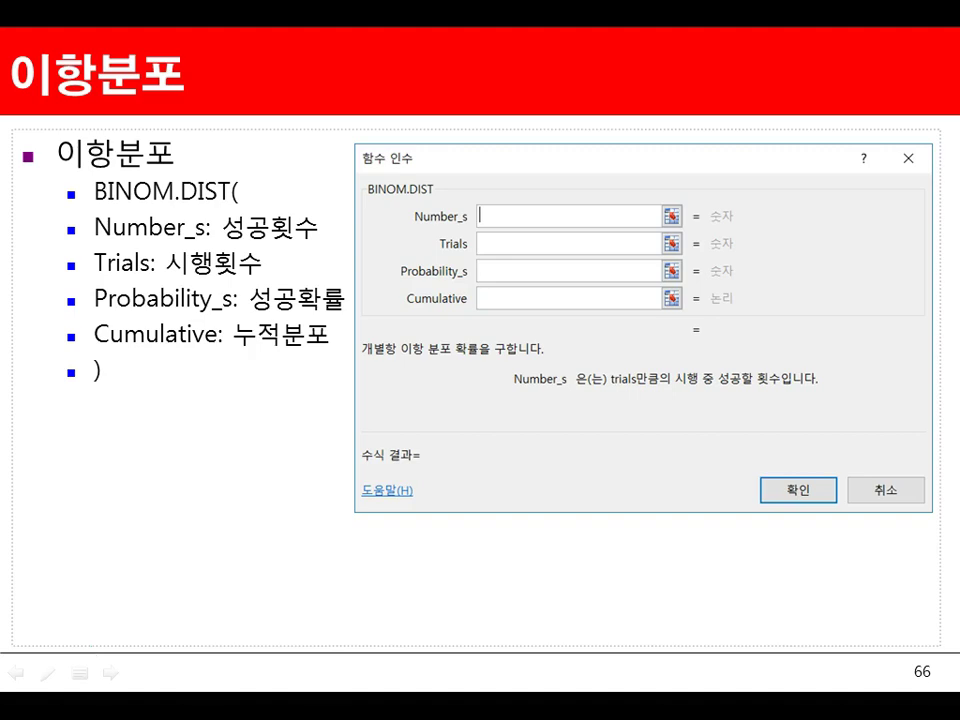
pyautogui.press('Next')
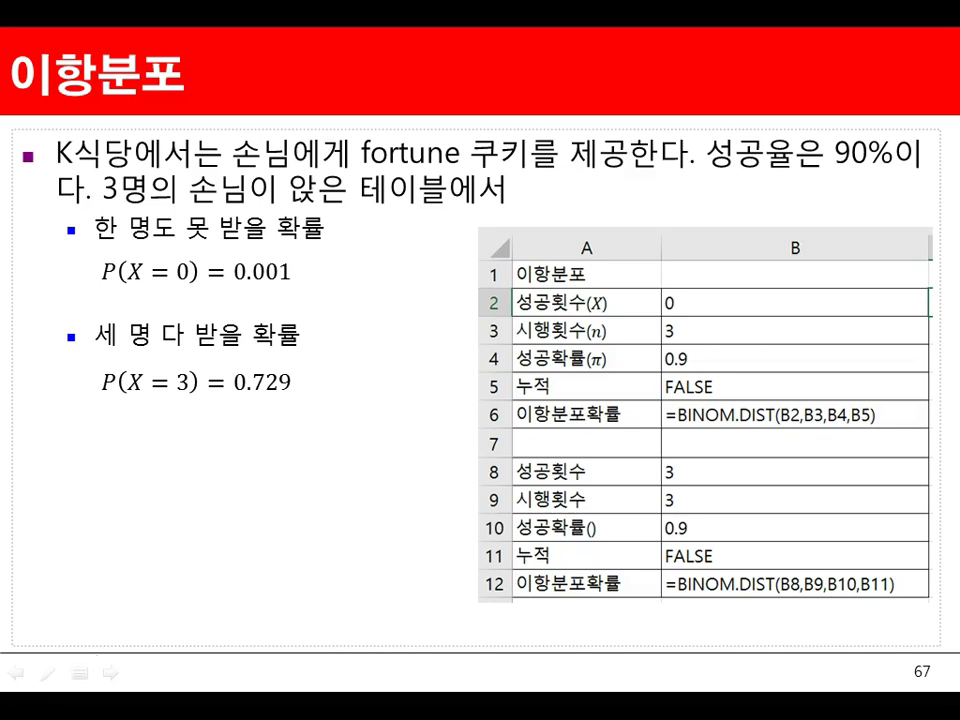
pyautogui.press('Left')
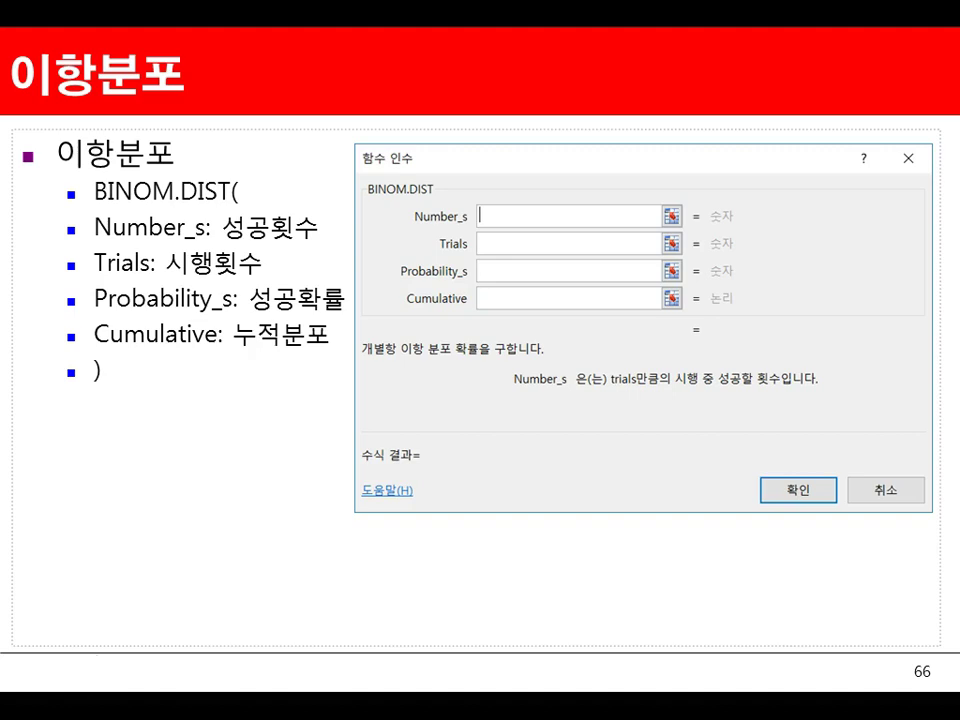
pyautogui.press('Right')
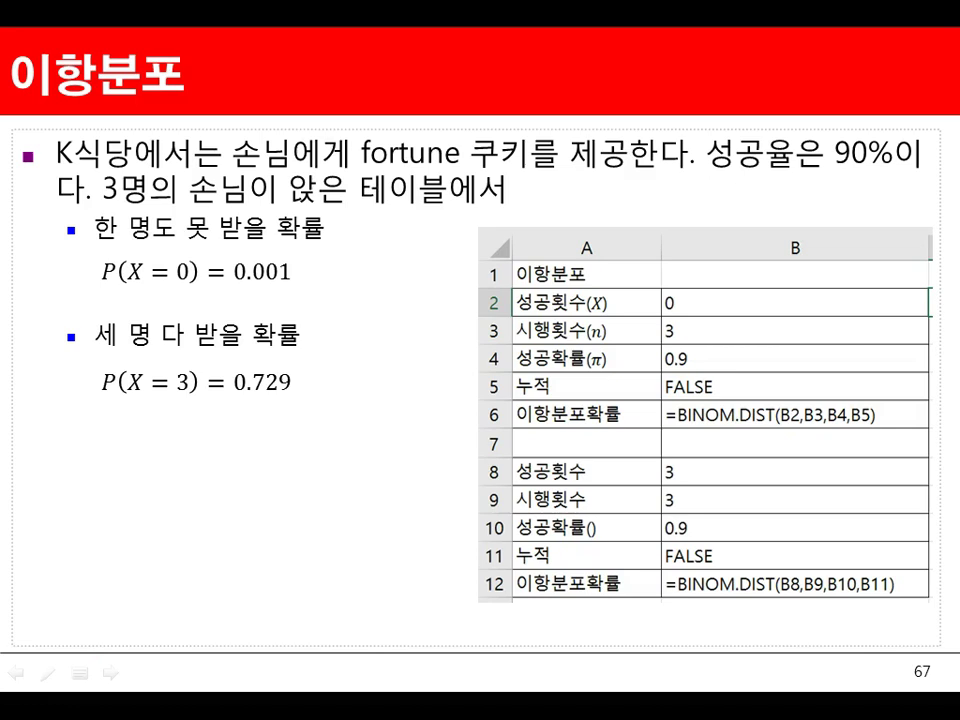
pyautogui.hotkey('alt', 'Tab')
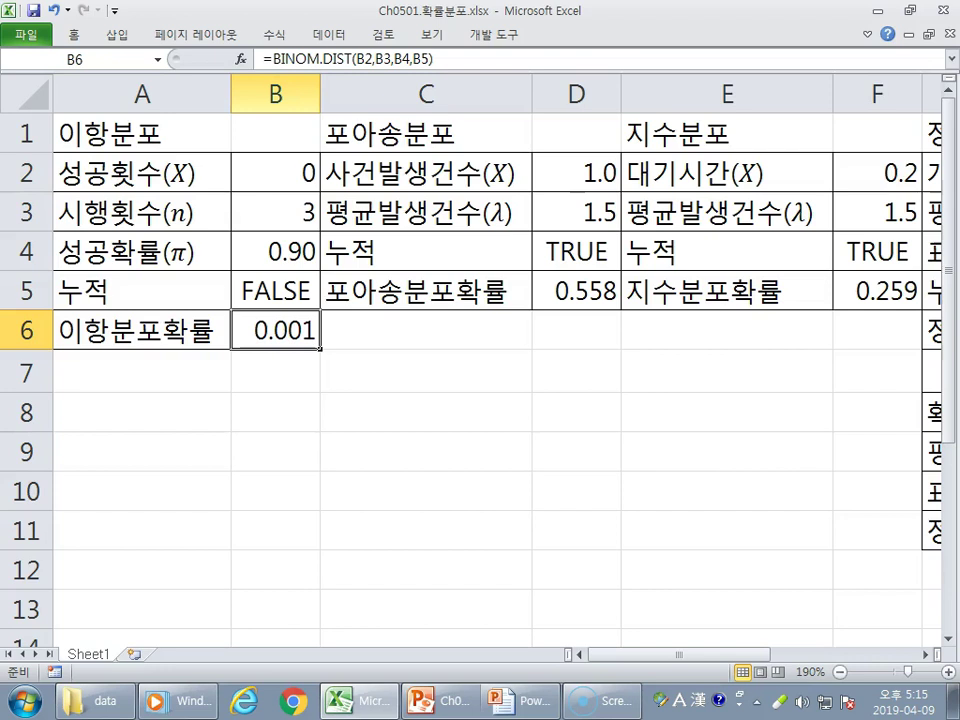
pyautogui.click(275, 372)
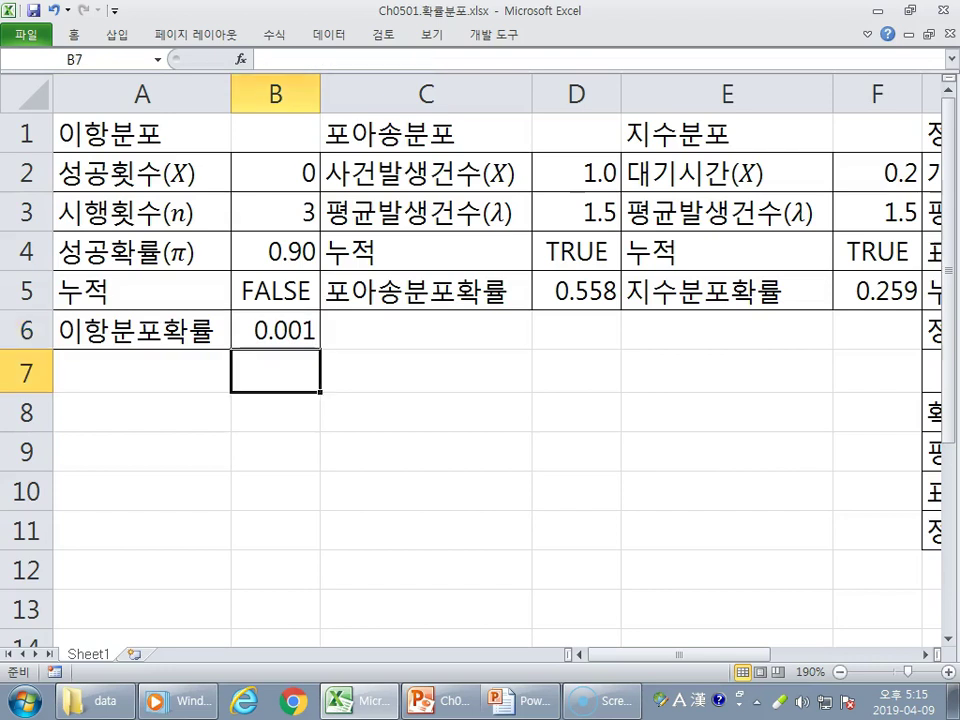
pyautogui.write('=bi')
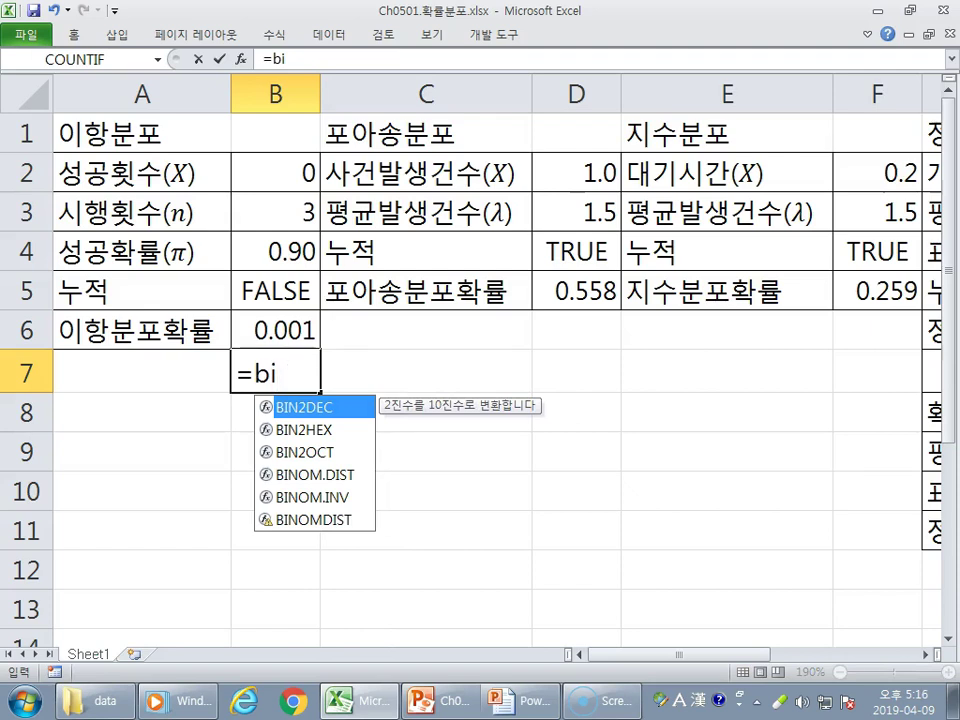
pyautogui.press('Down')
pyautogui.press('Down')
pyautogui.press('Down')
pyautogui.press('Tab')
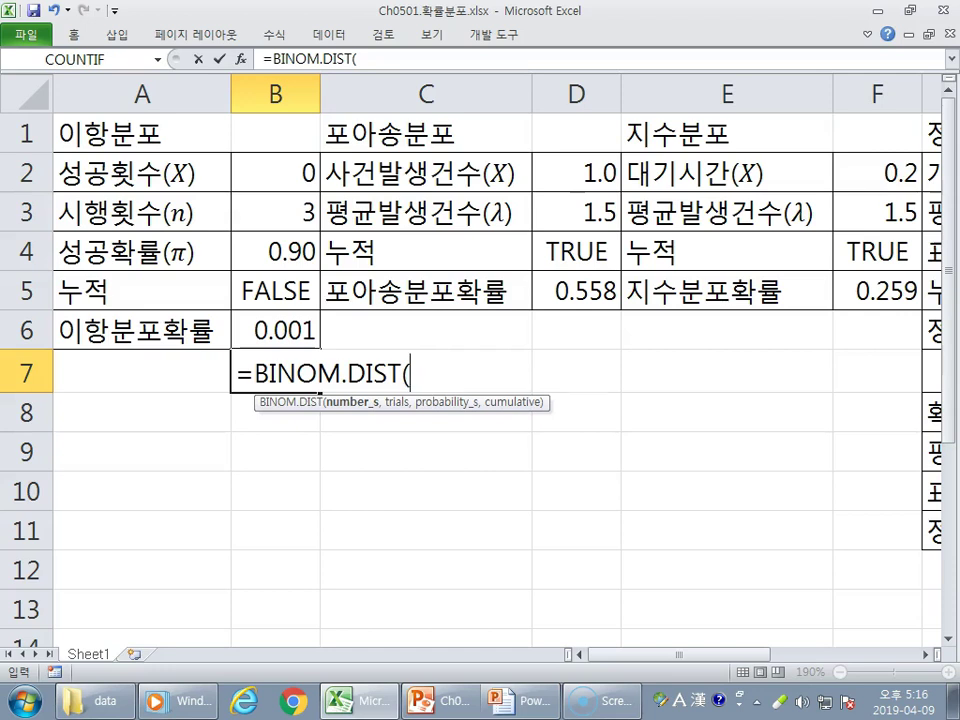
pyautogui.click(276, 452)
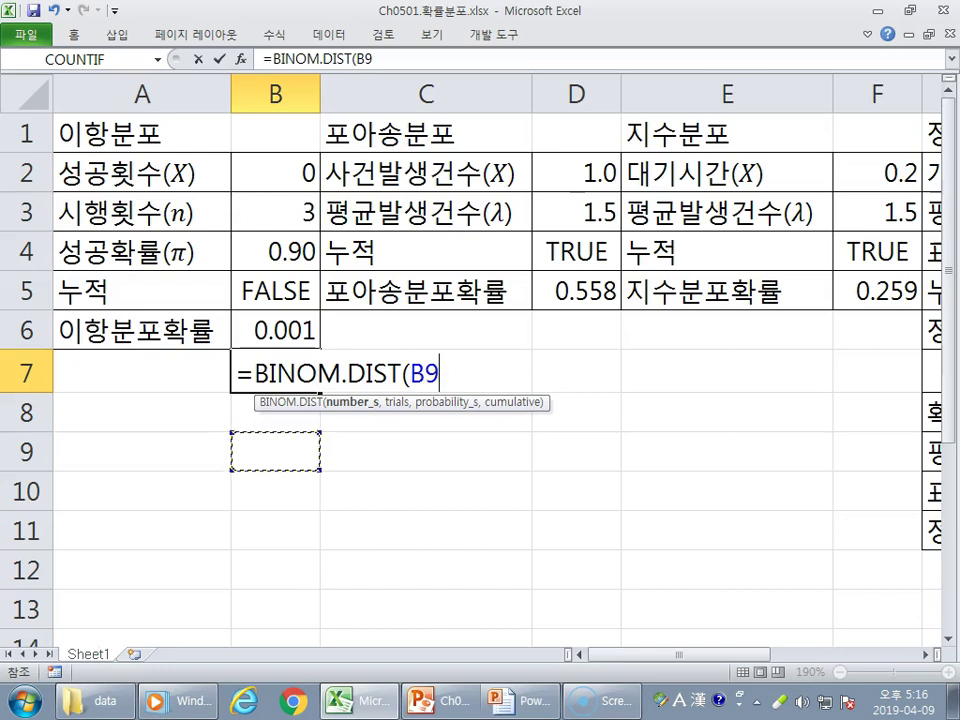
pyautogui.press('Return')
pyautogui.press('Return')
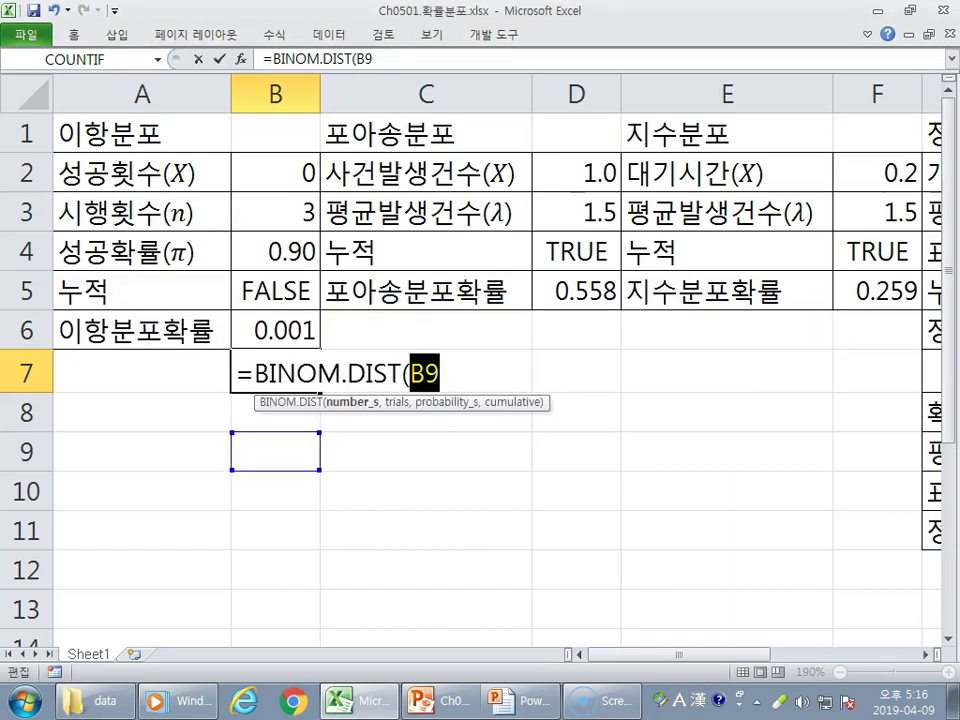
pyautogui.hotkey('shift', 'Home')
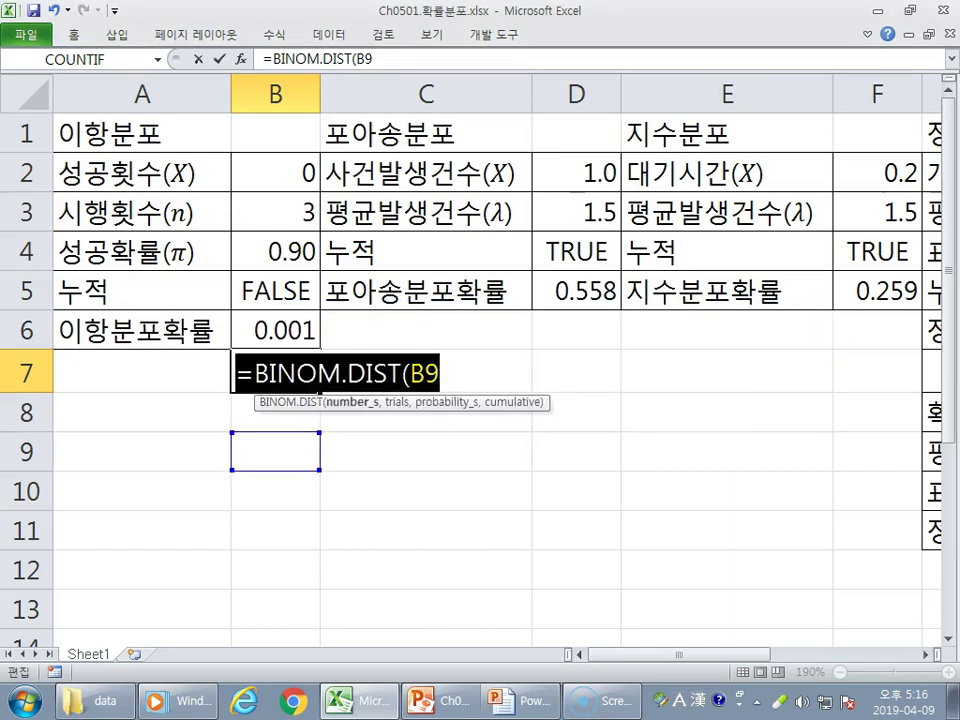
pyautogui.press('BackSpace')
pyautogui.click(276, 492)
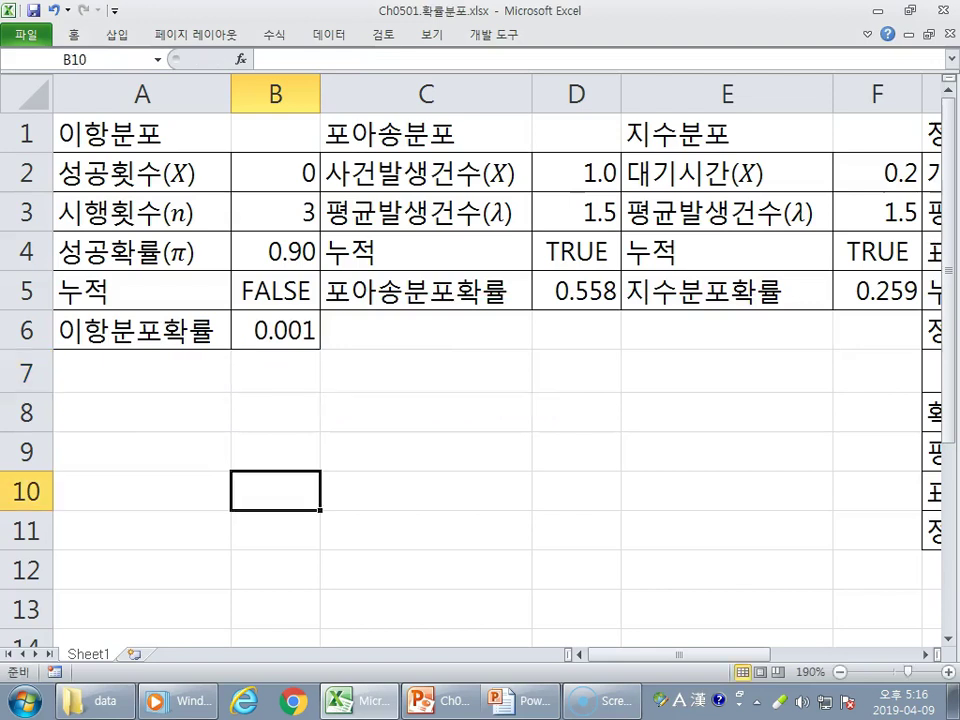
# Examine the binomial distribution inputs in A2:B5 and the probability row beneath them
pyautogui.moveTo(142, 330); pyautogui.dragTo(276, 330)
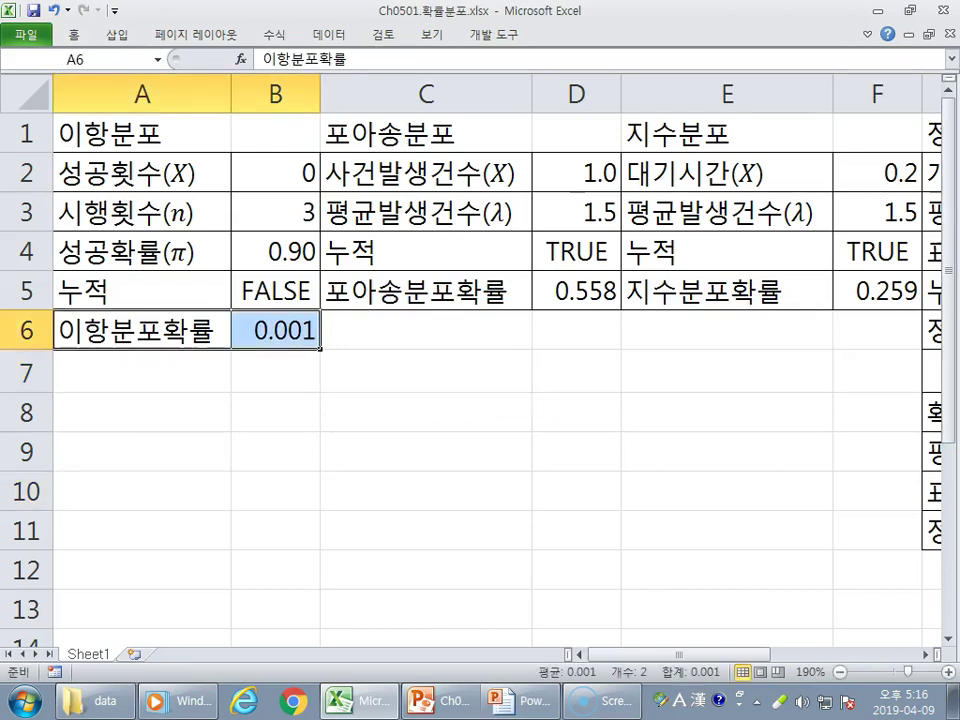
pyautogui.click(276, 173)
pyautogui.press('Down')
pyautogui.press('Down')
pyautogui.press('Down')
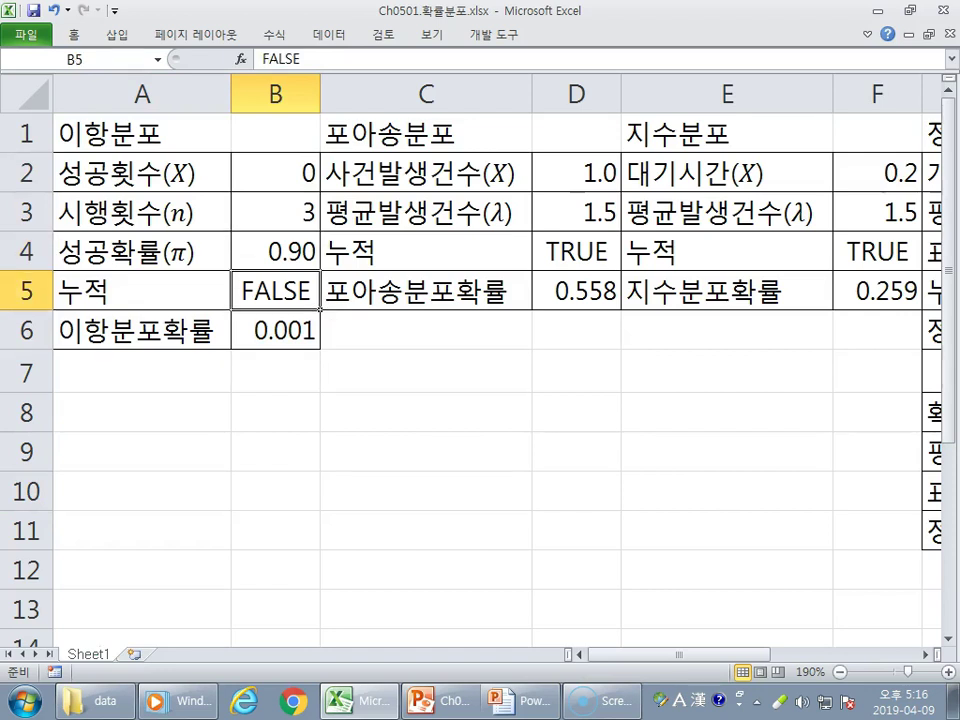
pyautogui.click(426, 530)
pyautogui.moveTo(142, 173); pyautogui.dragTo(276, 290)
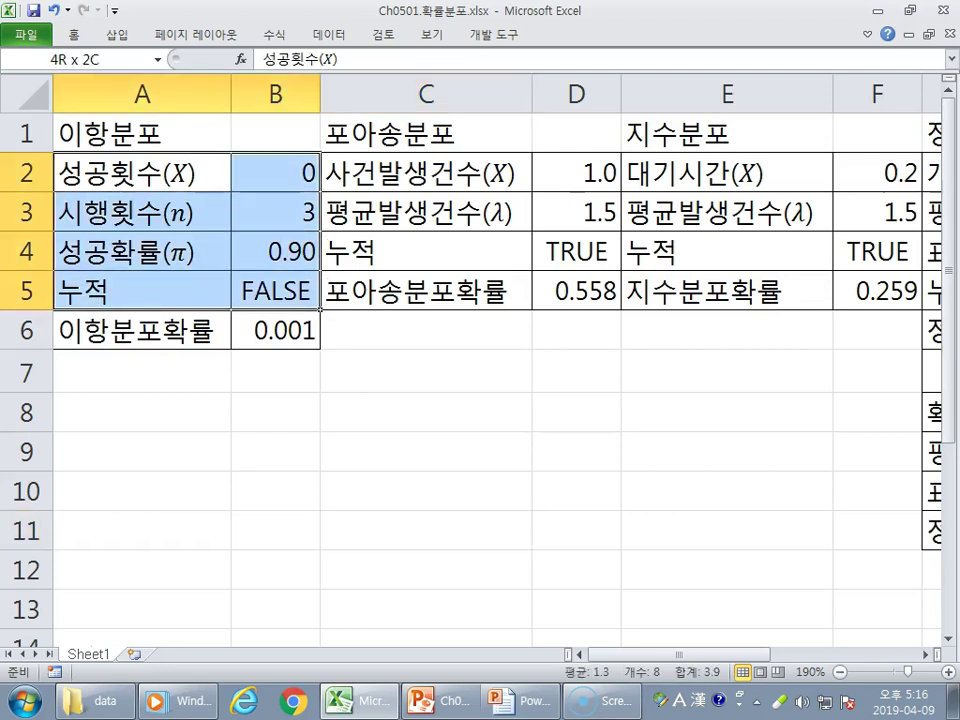
# Clear the binomial probability formula from cell B6
pyautogui.moveTo(142, 330); pyautogui.dragTo(276, 330)
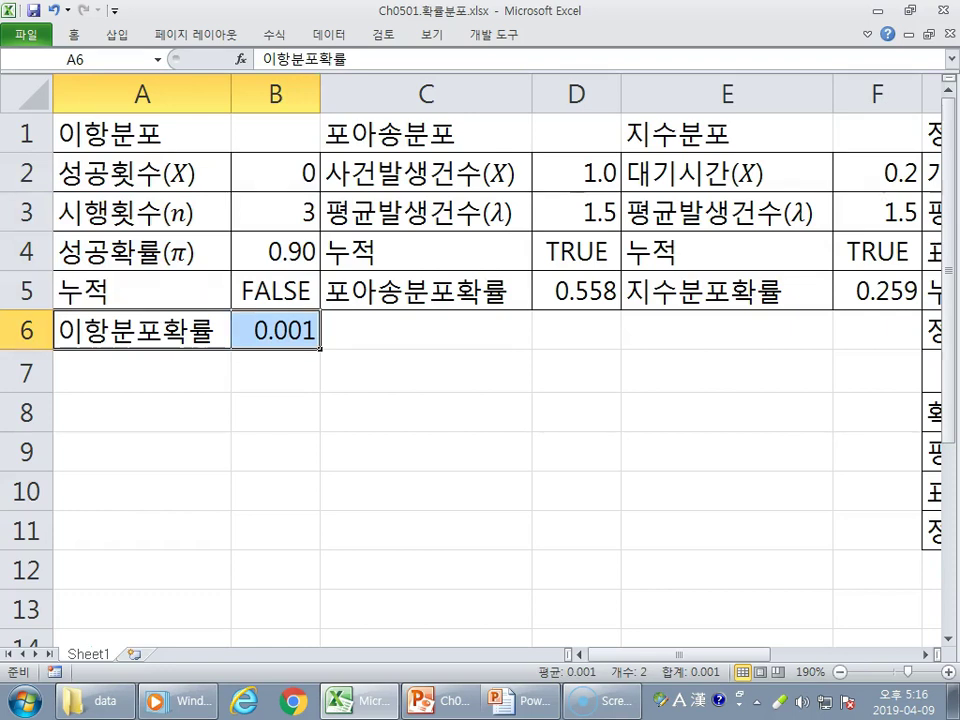
pyautogui.click(276, 330)
pyautogui.press('Delete')
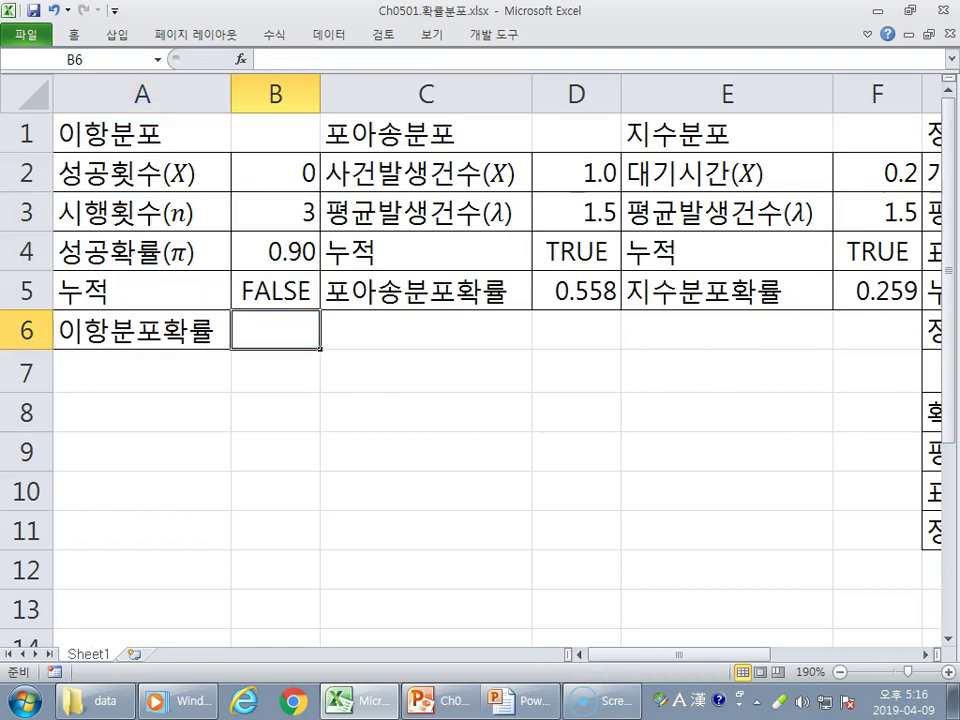
# Review the binomial inputs in B2:B5 and the result cell B6, and check them against the fortune cookie slide in PowerPoint
pyautogui.moveTo(276, 173); pyautogui.dragTo(276, 290)
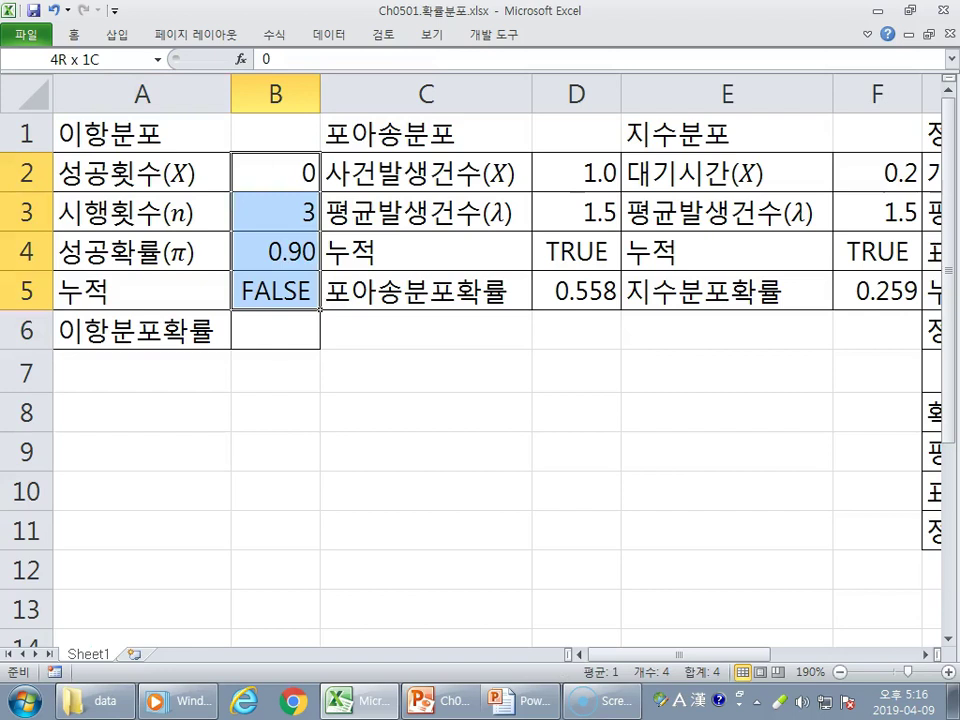
pyautogui.click(425, 329)
pyautogui.click(275, 329)
pyautogui.click(426, 451)
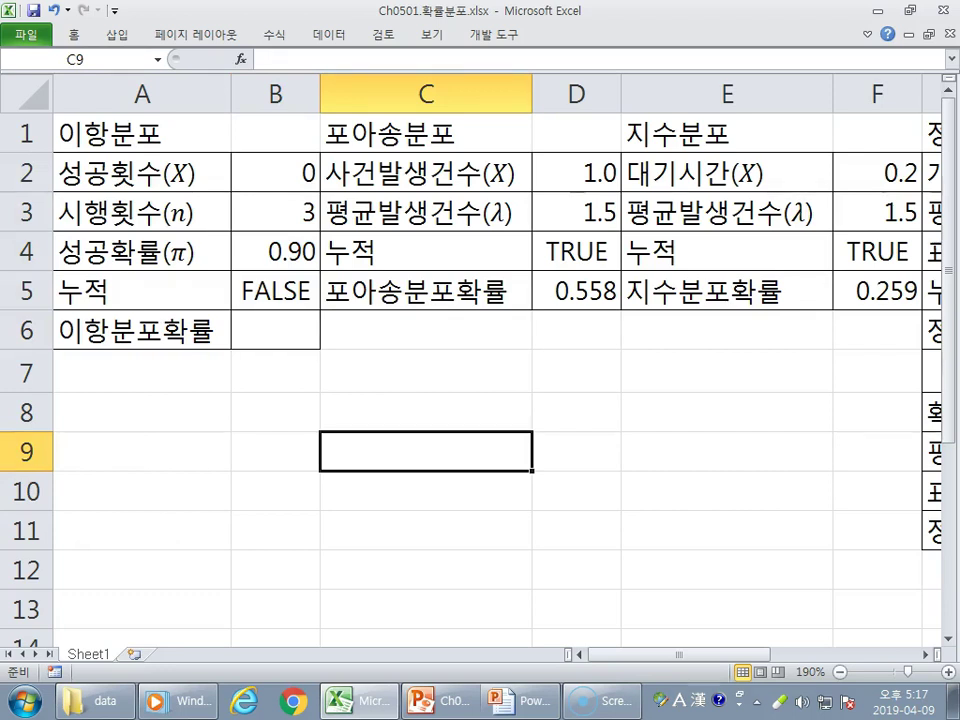
pyautogui.moveTo(150, 174); pyautogui.dragTo(300, 332)
pyautogui.click(400, 371)
pyautogui.click(276, 292)
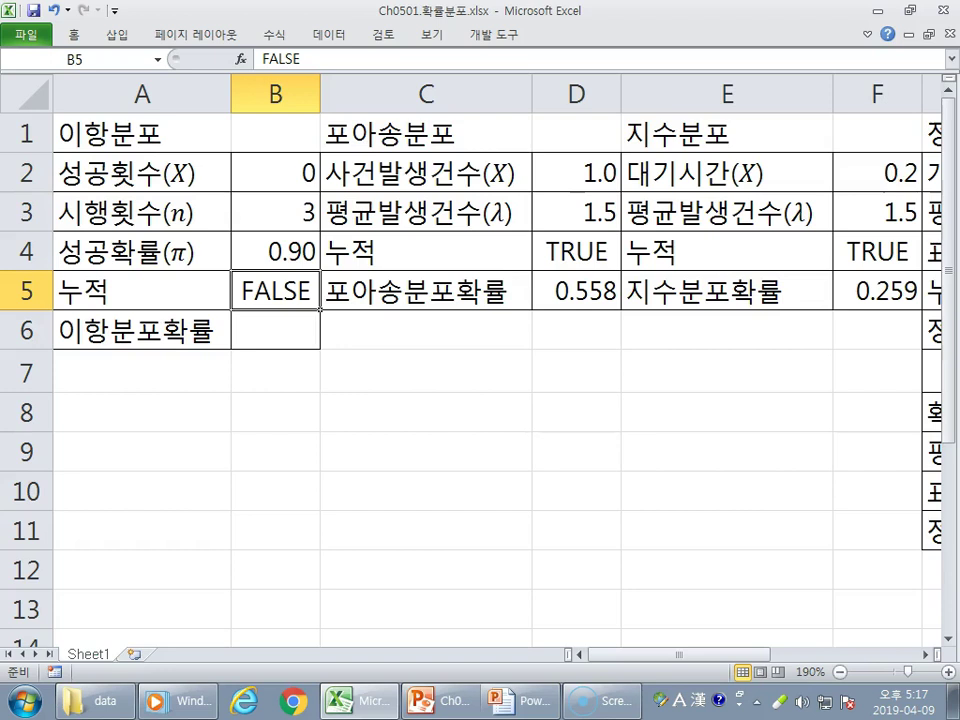
pyautogui.click(520, 701)
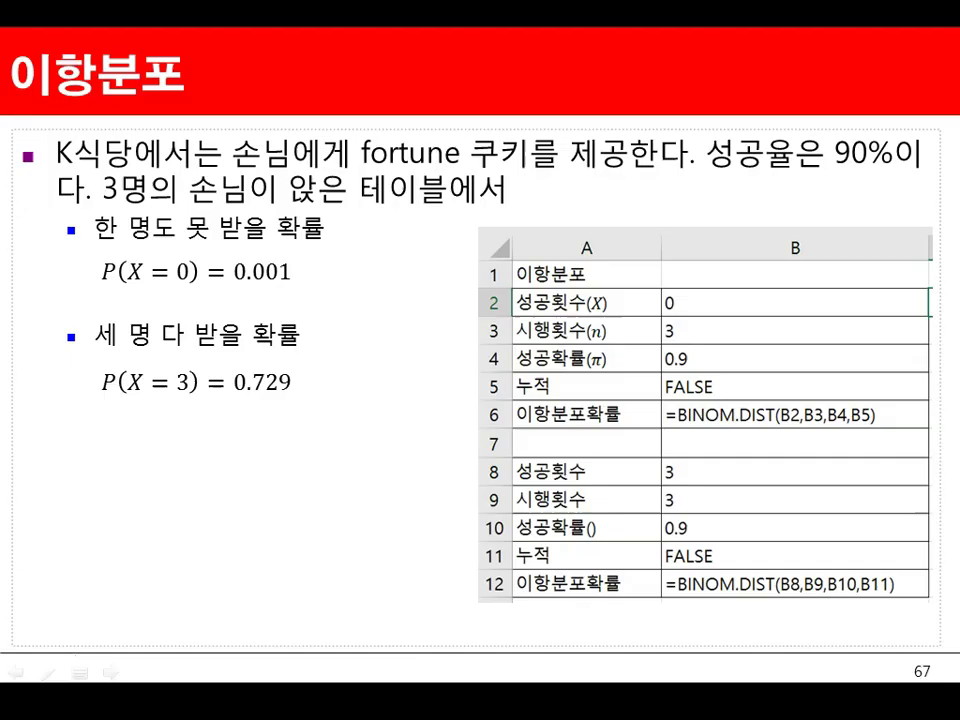
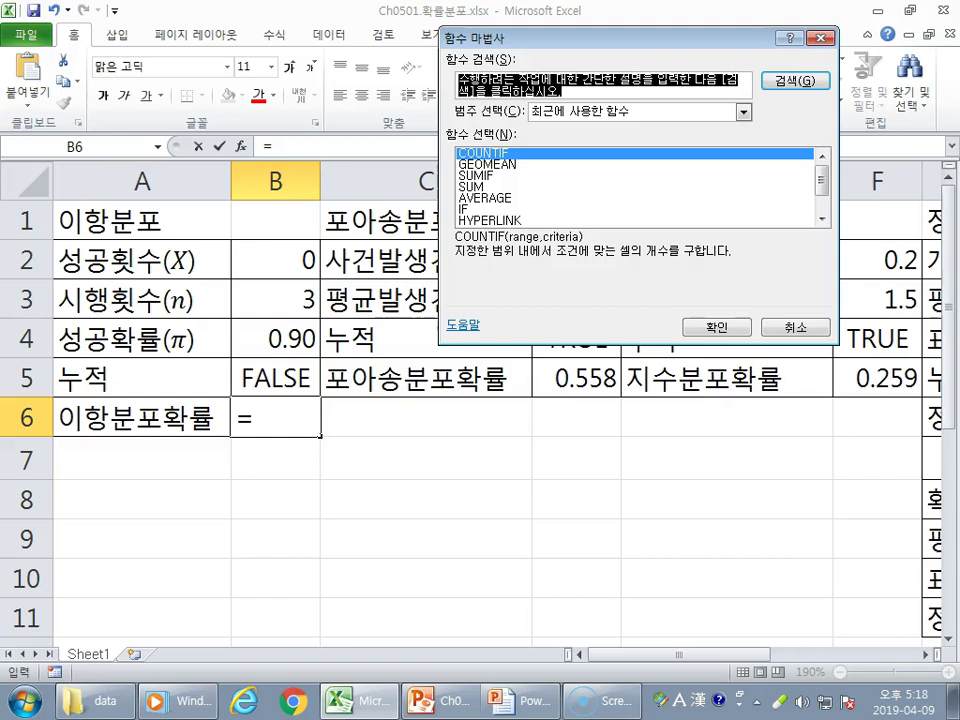
# Search the function wizard for 이항분포 functions for cell B6
pyautogui.press('Hangul')
pyautogui.write('ㅇㅣ항ㅂ')
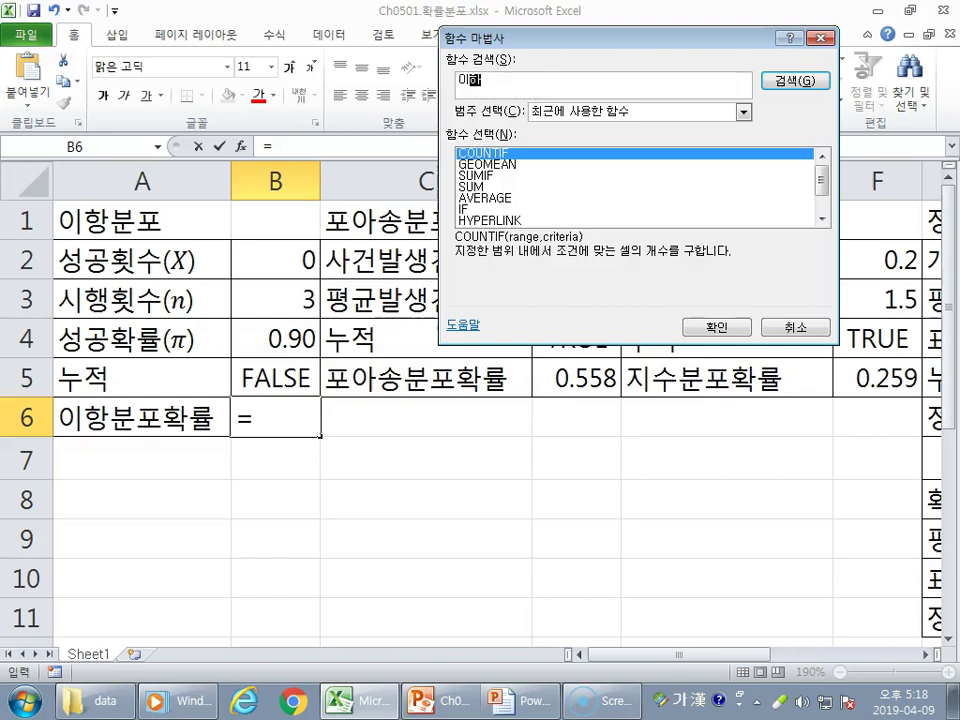
pyautogui.write('ㅜㄴㅍ')
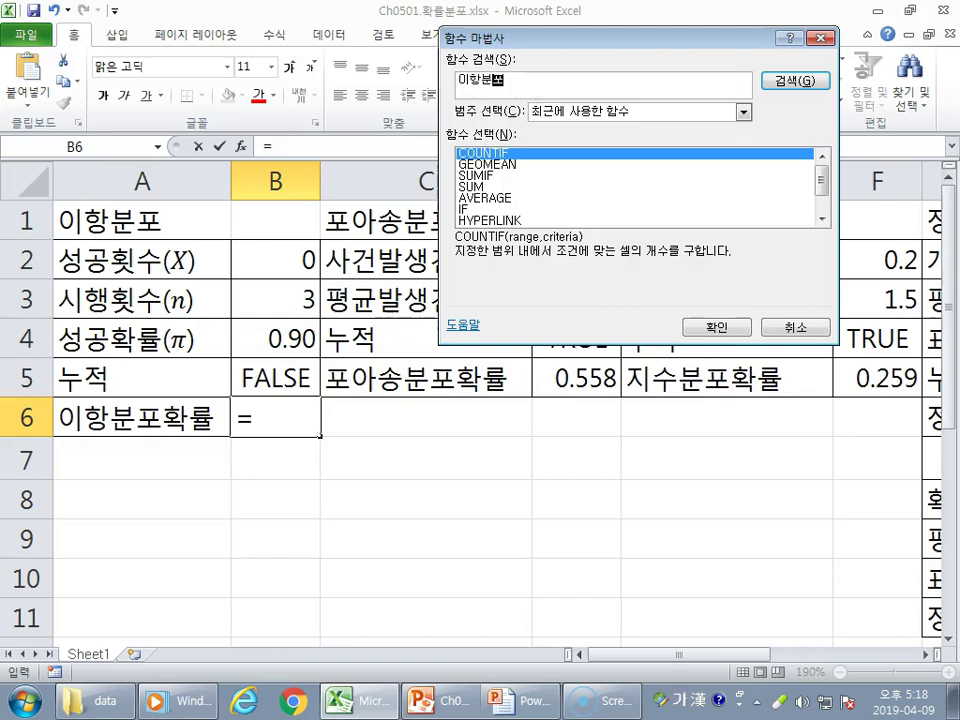
pyautogui.write('ㅗ')
pyautogui.press('Return')
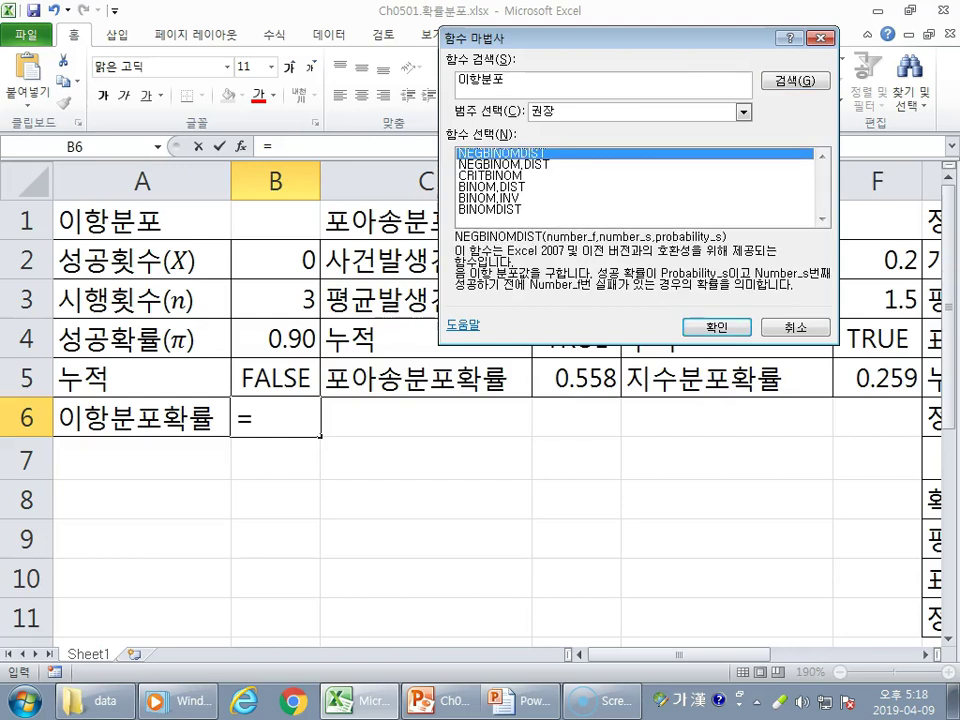
# Choose BINOM.DIST from the search results to view its arguments, and cancel the function insertion
pyautogui.click(491, 187)
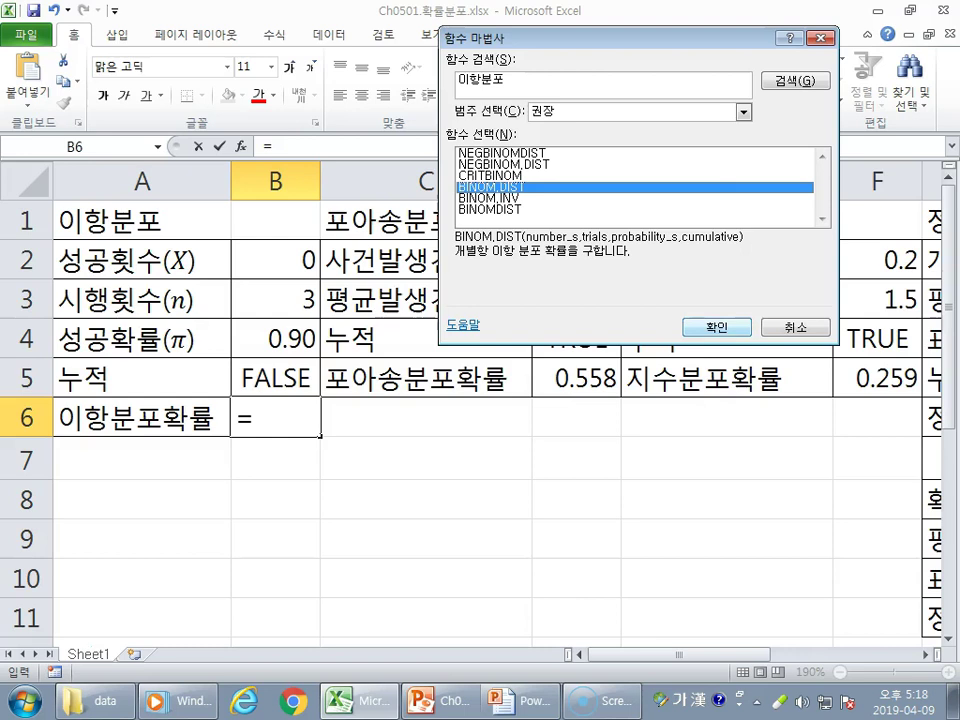
pyautogui.press('Return')
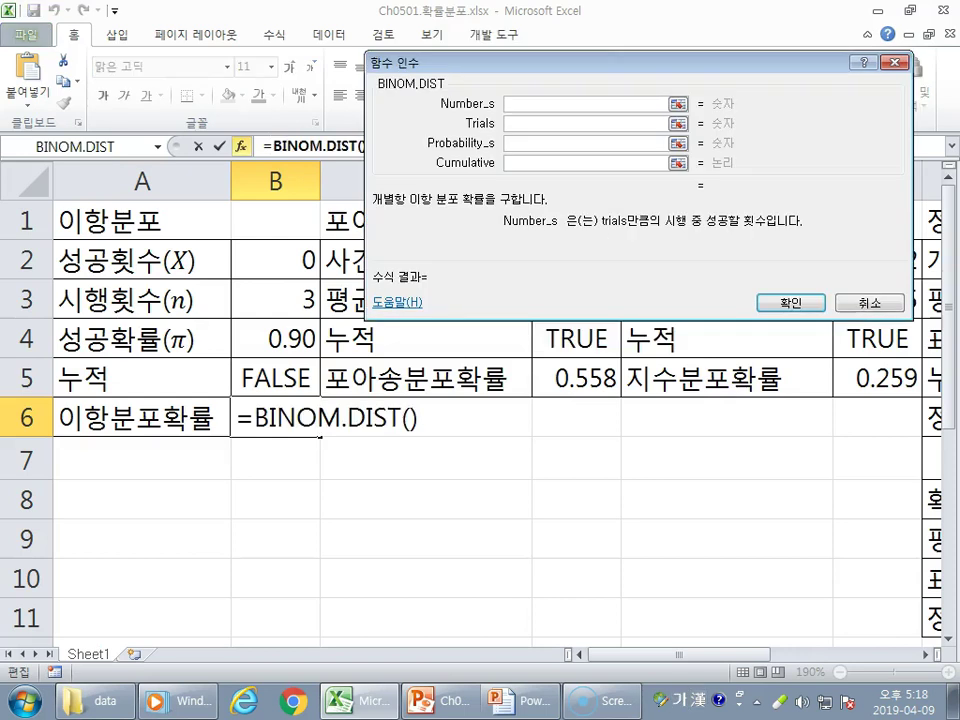
pyautogui.moveTo(600, 62); pyautogui.dragTo(560, 228)
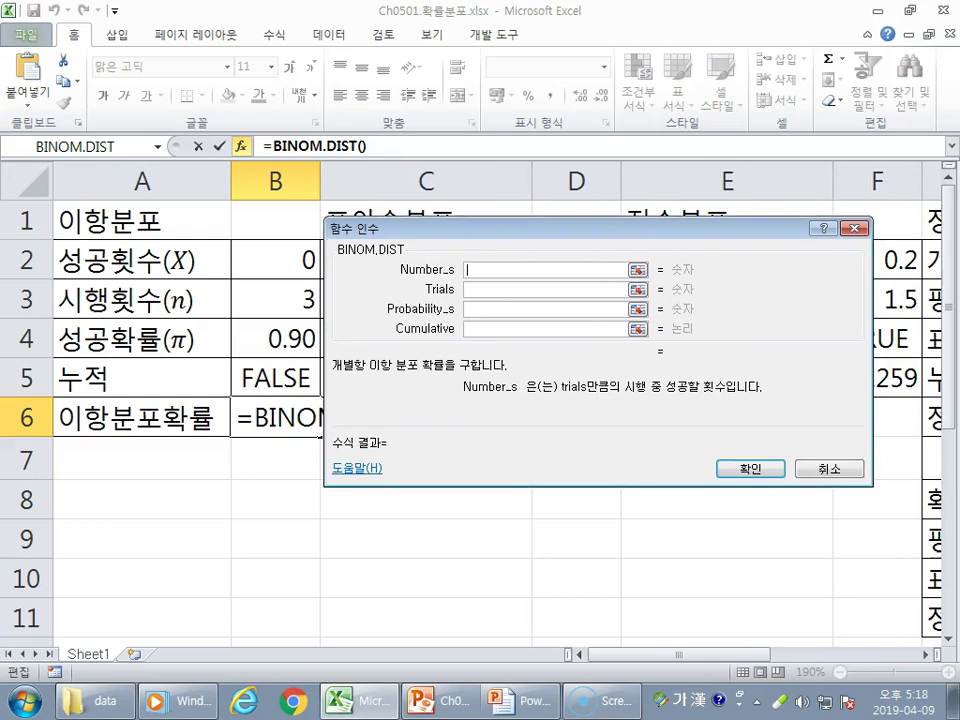
pyautogui.click(829, 468)
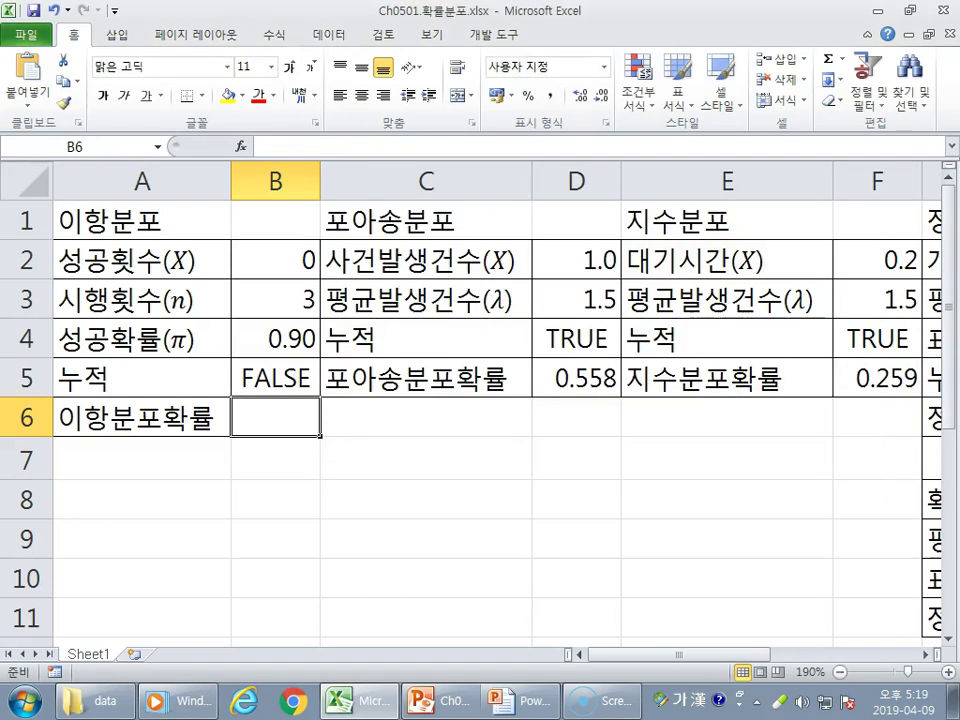
pyautogui.write('=ㅠㅑ')
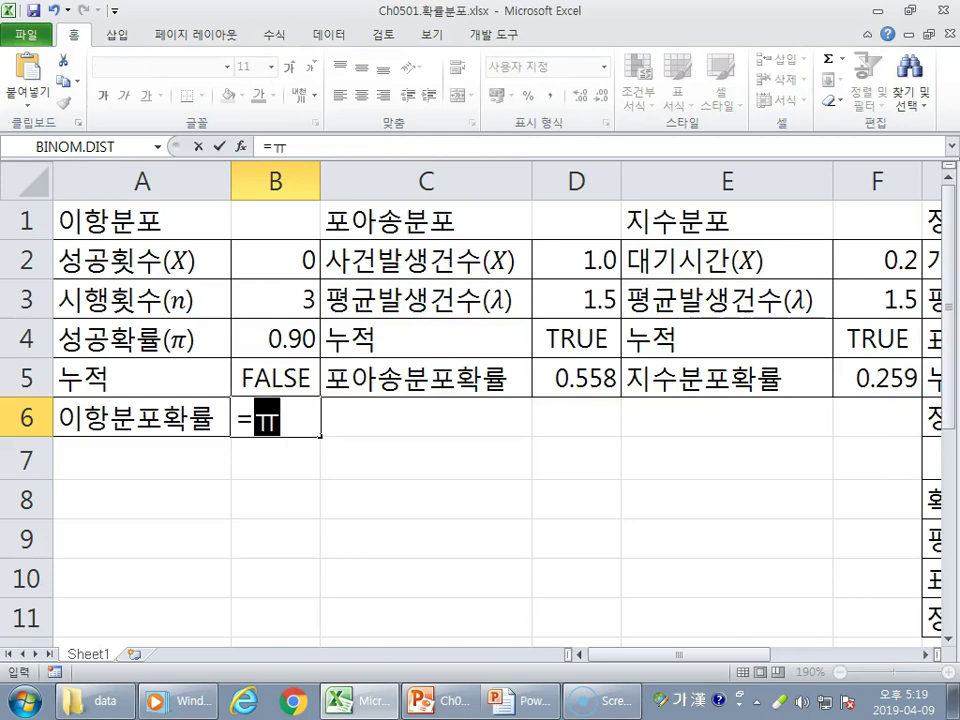
pyautogui.press('BackSpace')
pyautogui.press('BackSpace')
pyautogui.press('Hangul')
pyautogui.write('bi')
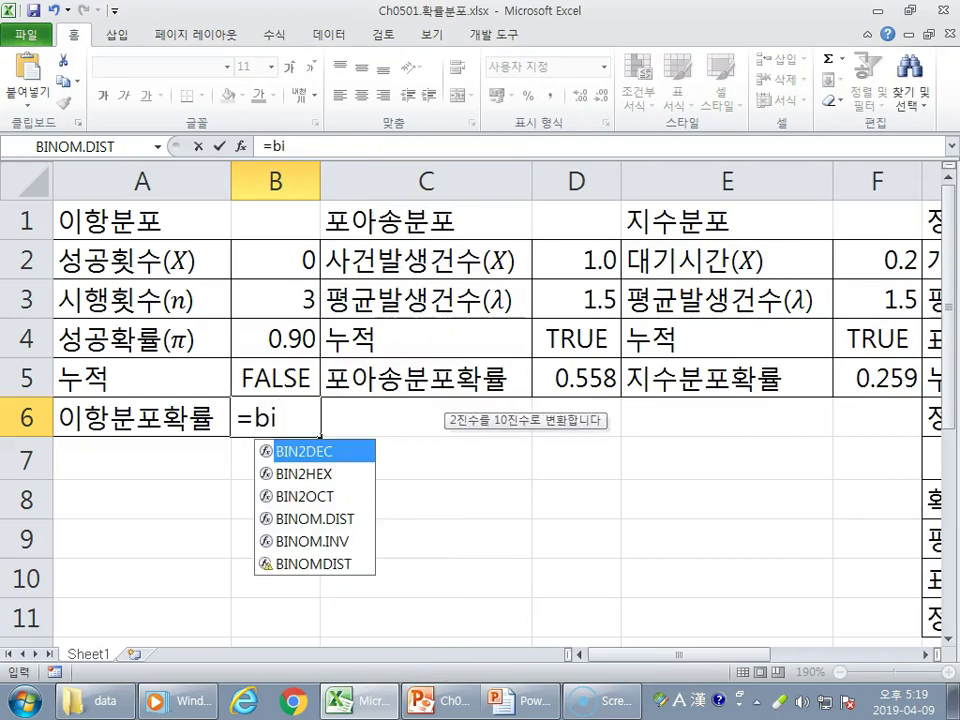
pyautogui.press('Down')
pyautogui.press('Down')
pyautogui.press('Down')
pyautogui.press('Tab')
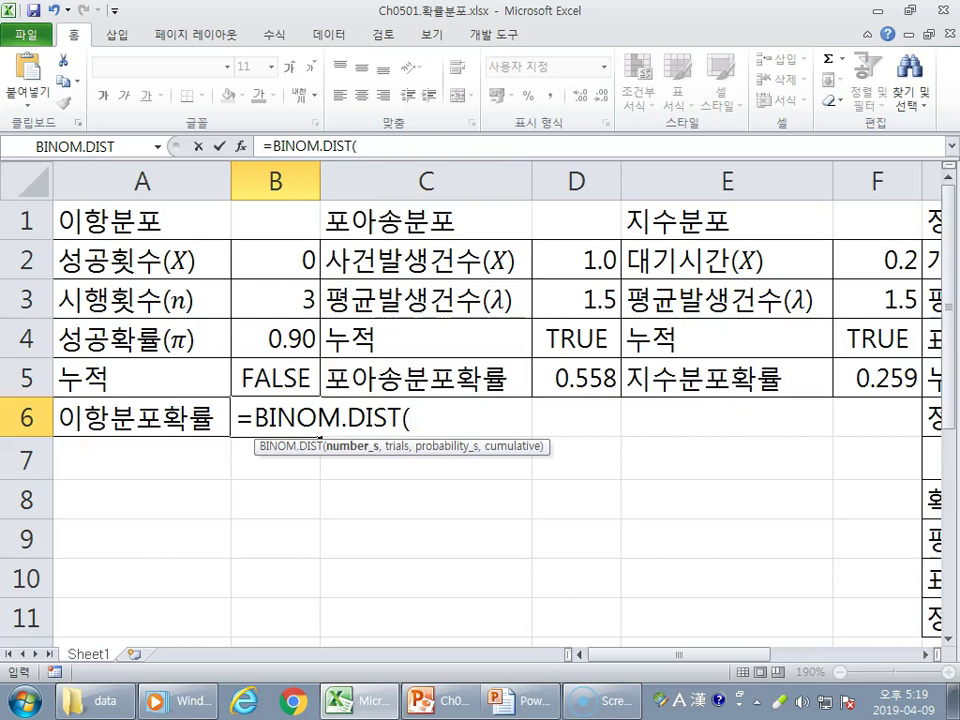
pyautogui.click(275, 260)
pyautogui.write(',')
pyautogui.click(275, 300)
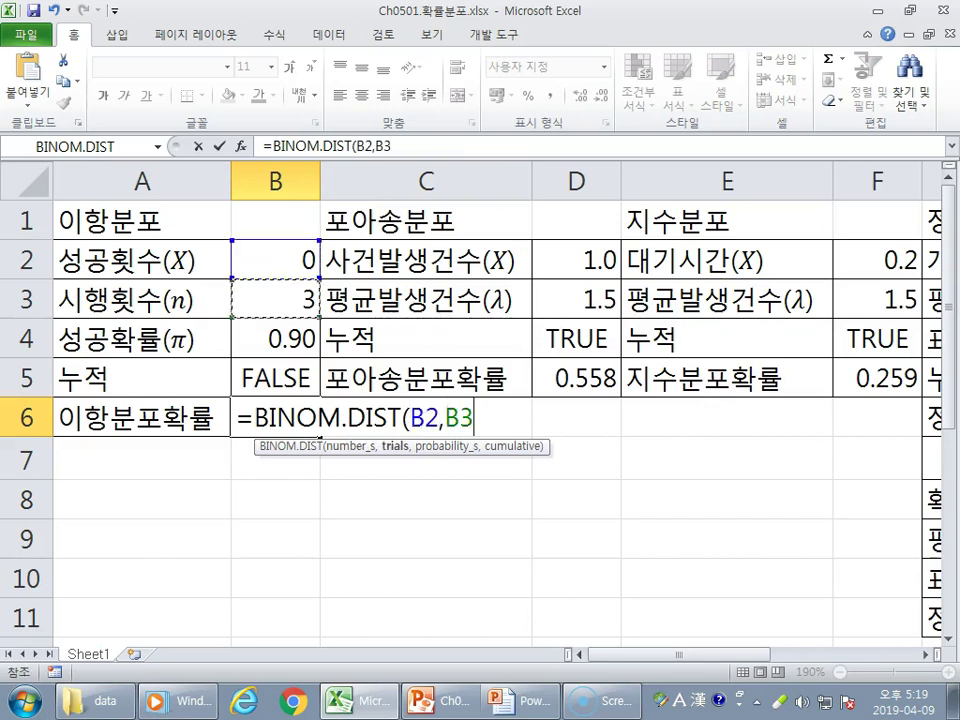
pyautogui.write(',')
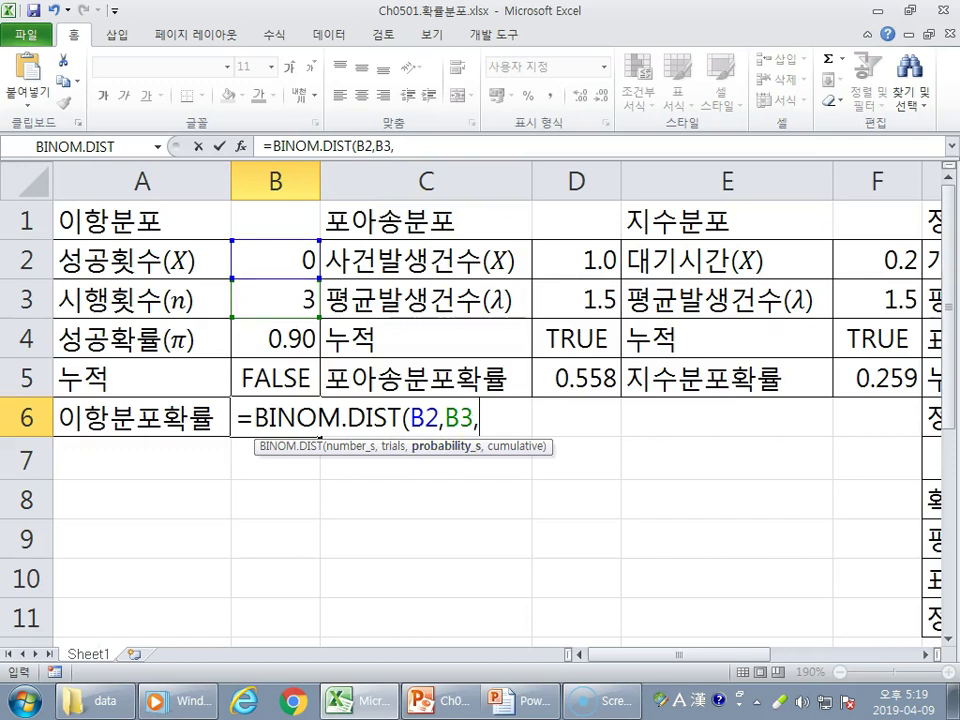
pyautogui.press('BackSpace')
pyautogui.press('BackSpace')
pyautogui.press('BackSpace')
pyautogui.press('BackSpace')
pyautogui.press('BackSpace')
pyautogui.press('BackSpace')
pyautogui.press('BackSpace')
pyautogui.press('BackSpace')
pyautogui.press('BackSpace')
pyautogui.press('BackSpace')
pyautogui.press('BackSpace')
pyautogui.press('BackSpace')
pyautogui.press('BackSpace')
pyautogui.press('BackSpace')
pyautogui.press('BackSpace')
pyautogui.press('BackSpace')
pyautogui.press('BackSpace')
pyautogui.press('BackSpace')
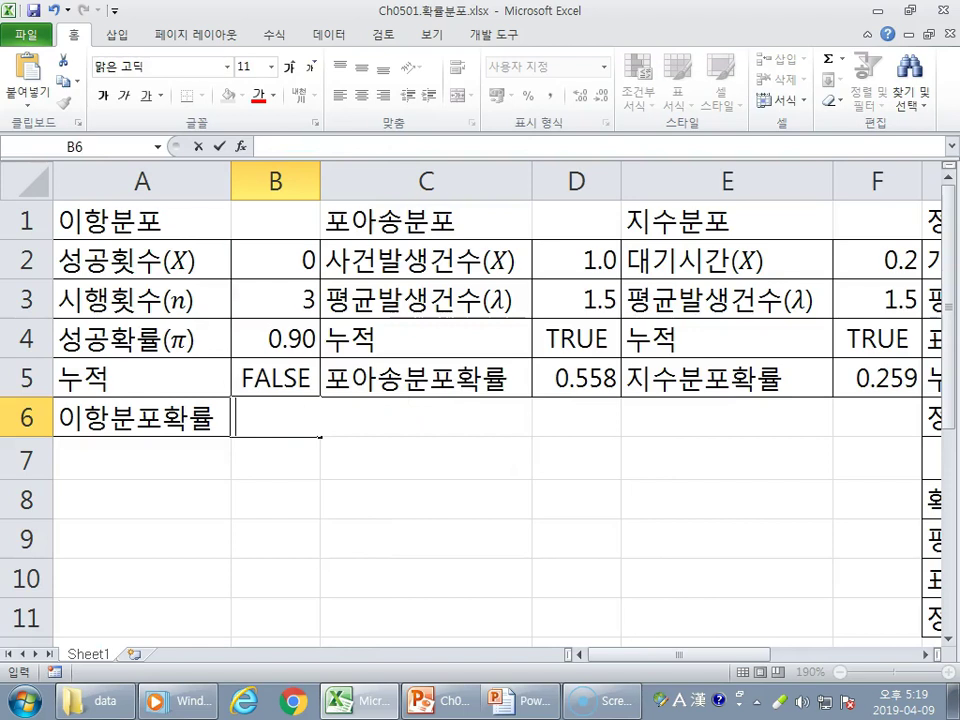
pyautogui.press('Return')
# Start inserting BINOM.DIST into B6 through the function wizard, and move the arguments dialog clear of the binomial inputs
pyautogui.click(275, 418)
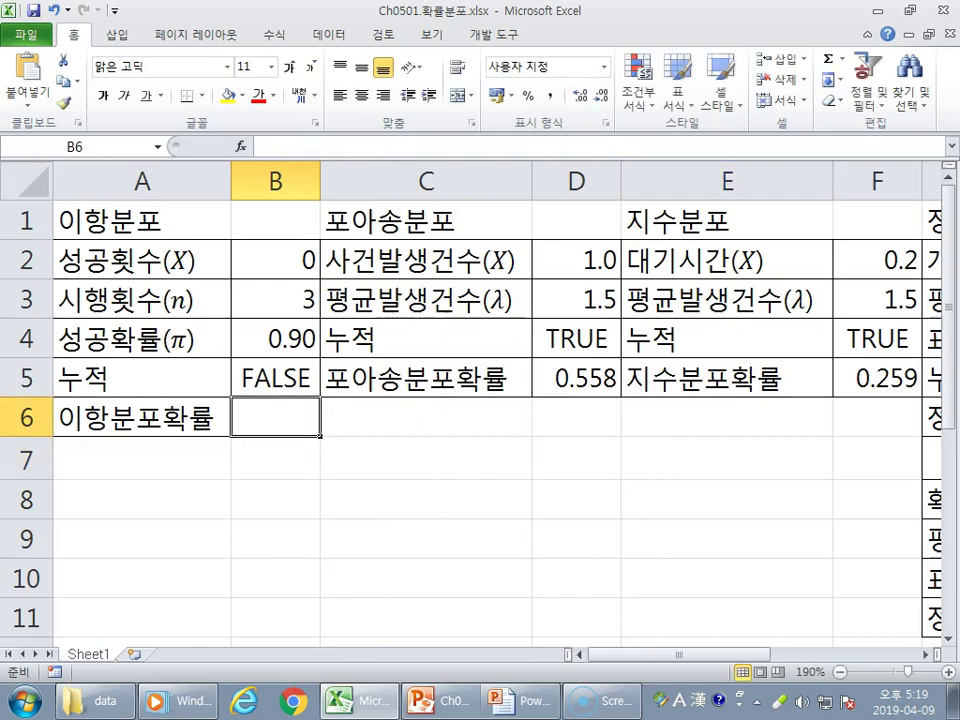
pyautogui.click(842, 59)
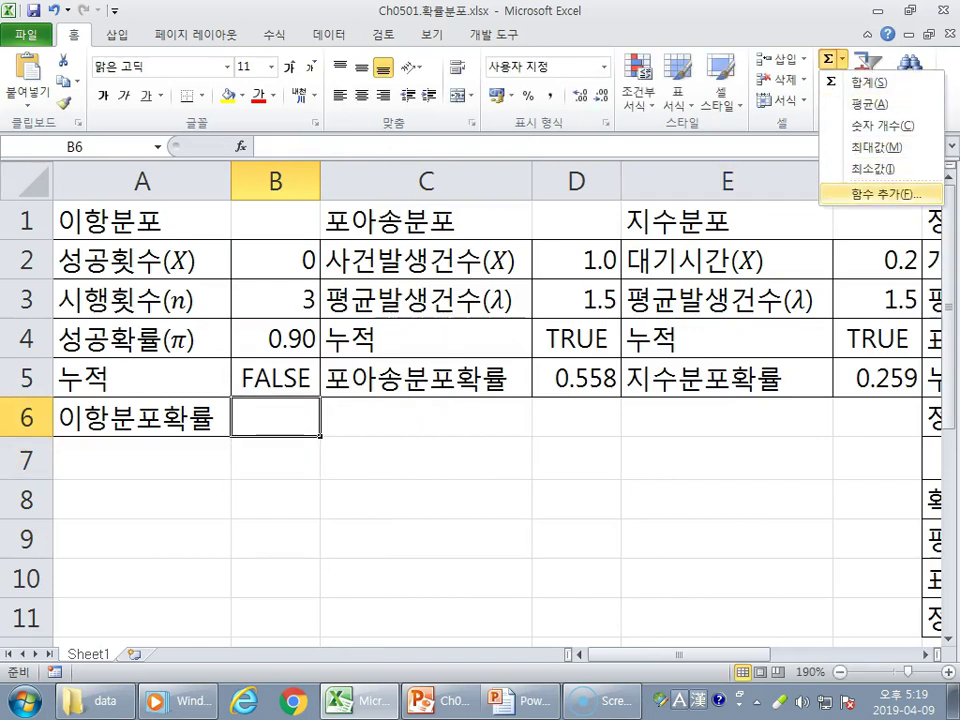
pyautogui.click(880, 194)
pyautogui.click(677, 493)
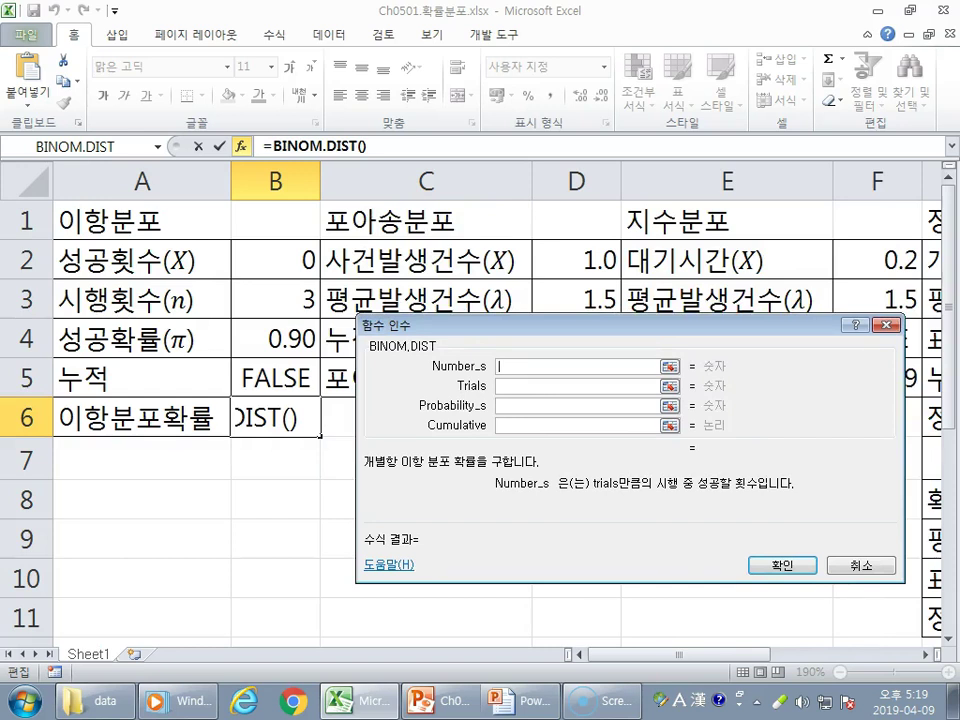
pyautogui.moveTo(420, 325); pyautogui.dragTo(438, 185)
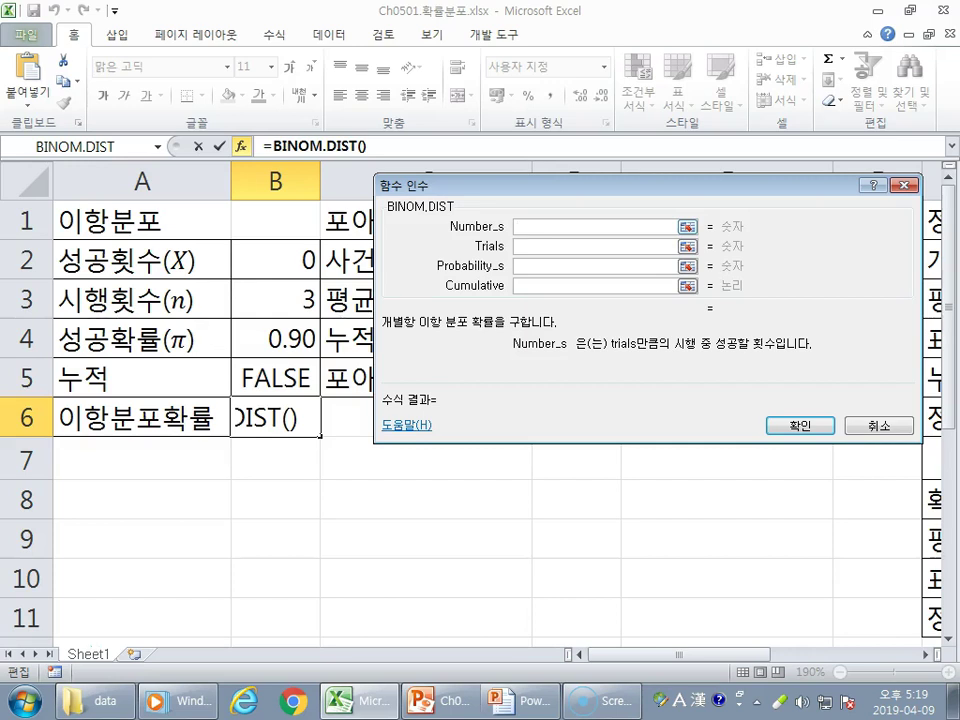
pyautogui.moveTo(600, 185); pyautogui.dragTo(639, 184)
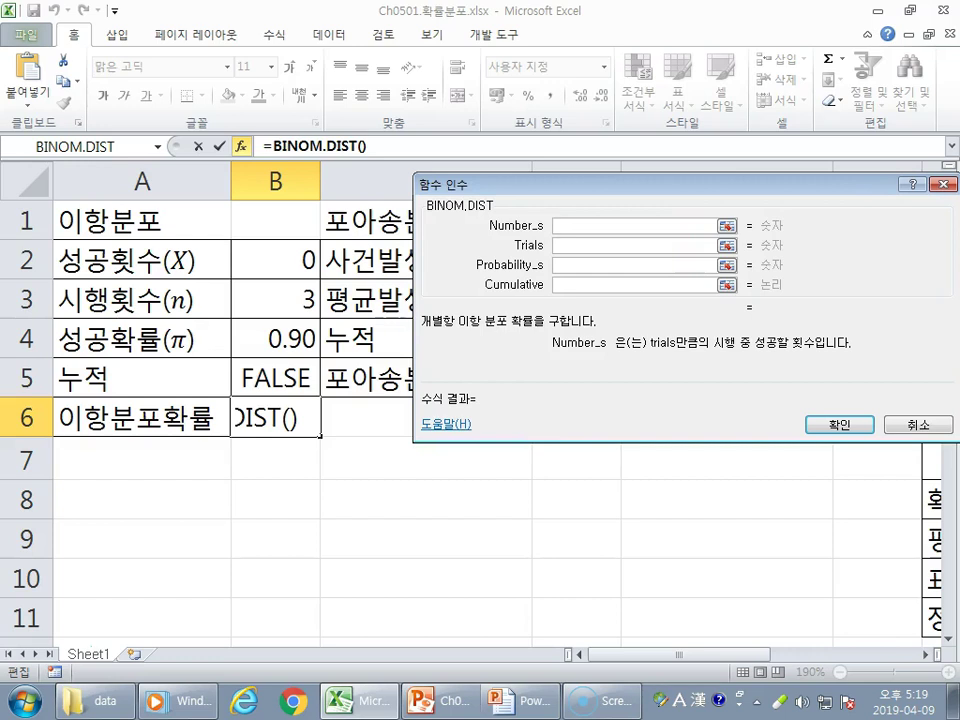
# Fill the BINOM.DIST arguments with B2 for Number_s, B3 for Trials, B4 for Probability_s and B5 for Cumulative, and insert the formula
pyautogui.click(275, 260)
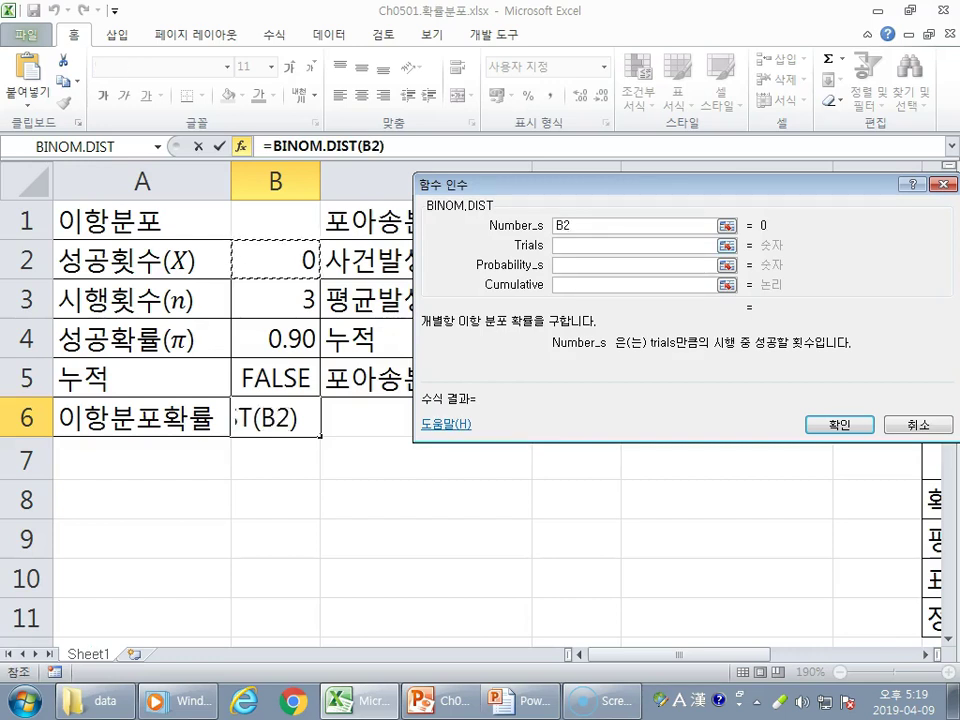
pyautogui.press('Tab')
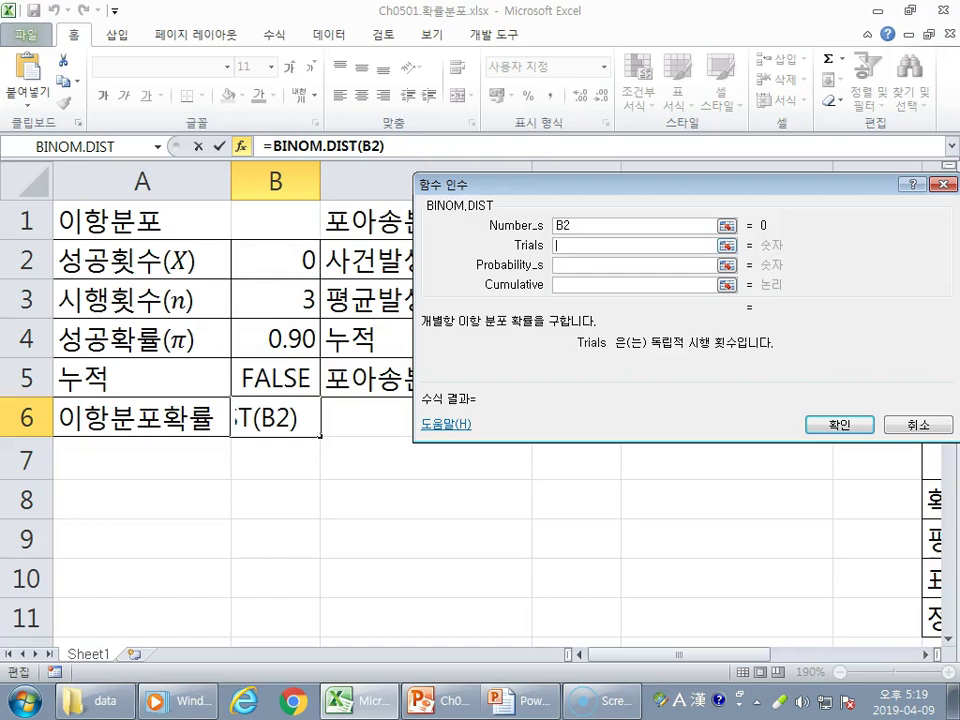
pyautogui.click(275, 299)
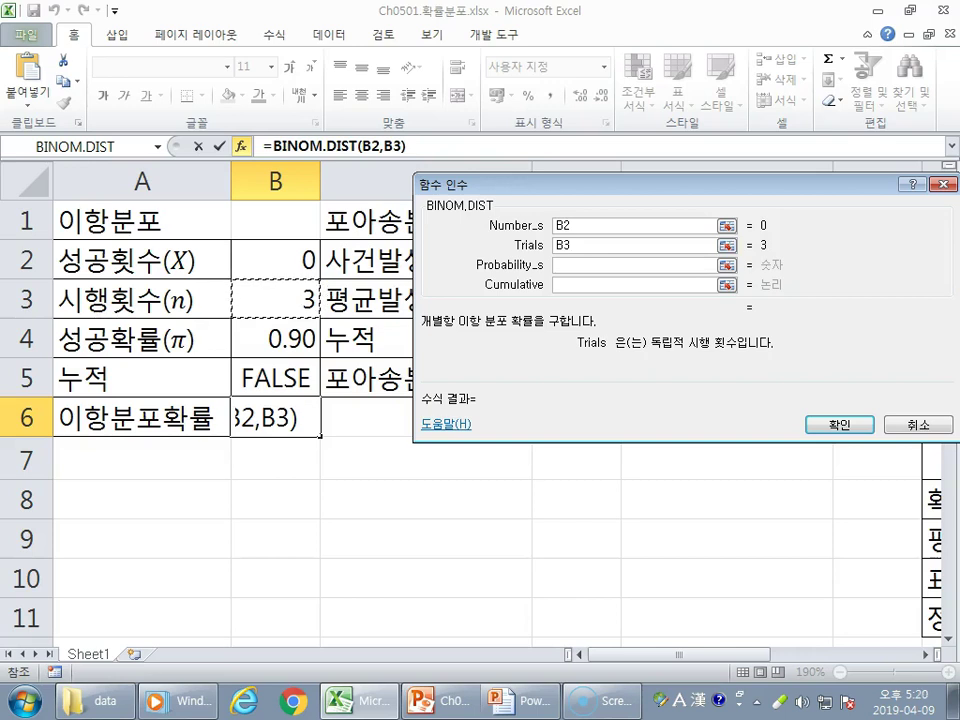
pyautogui.press('Tab')
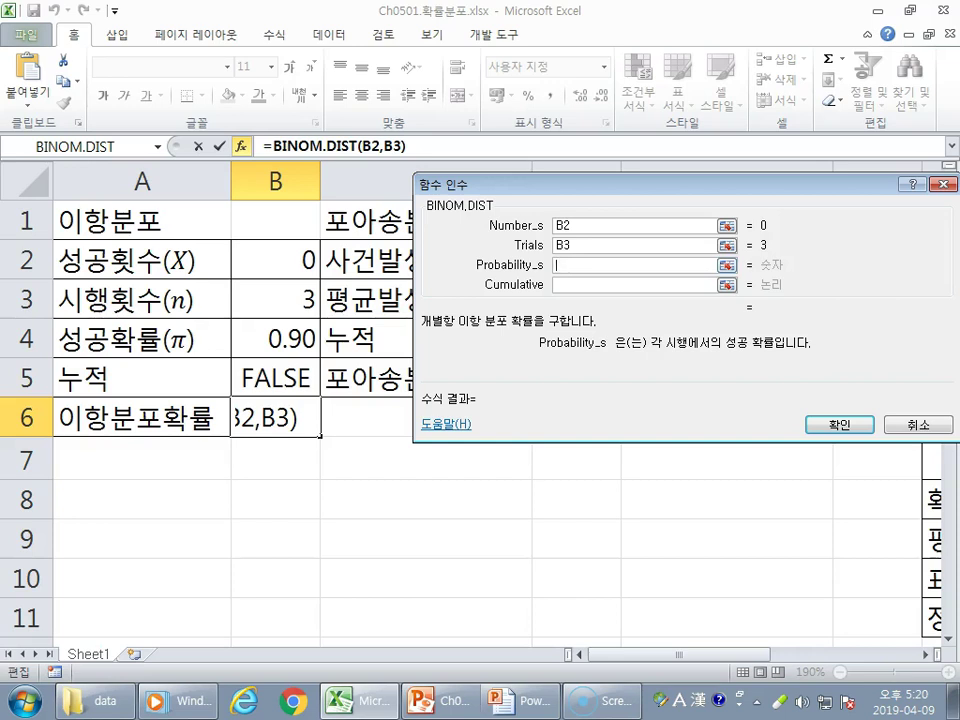
pyautogui.click(275, 339)
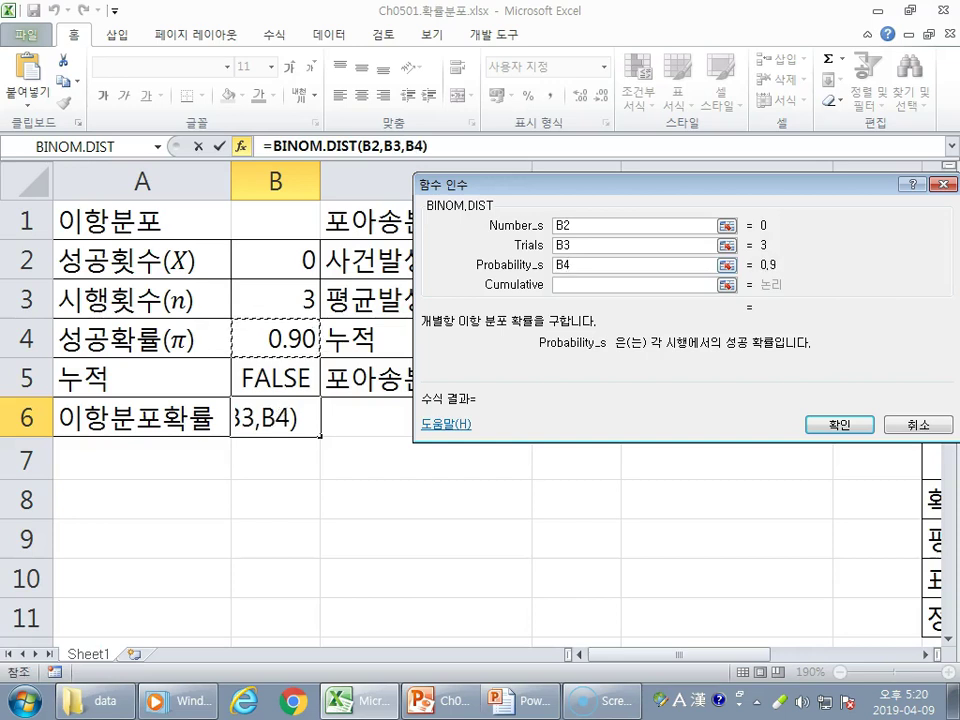
pyautogui.press('Tab')
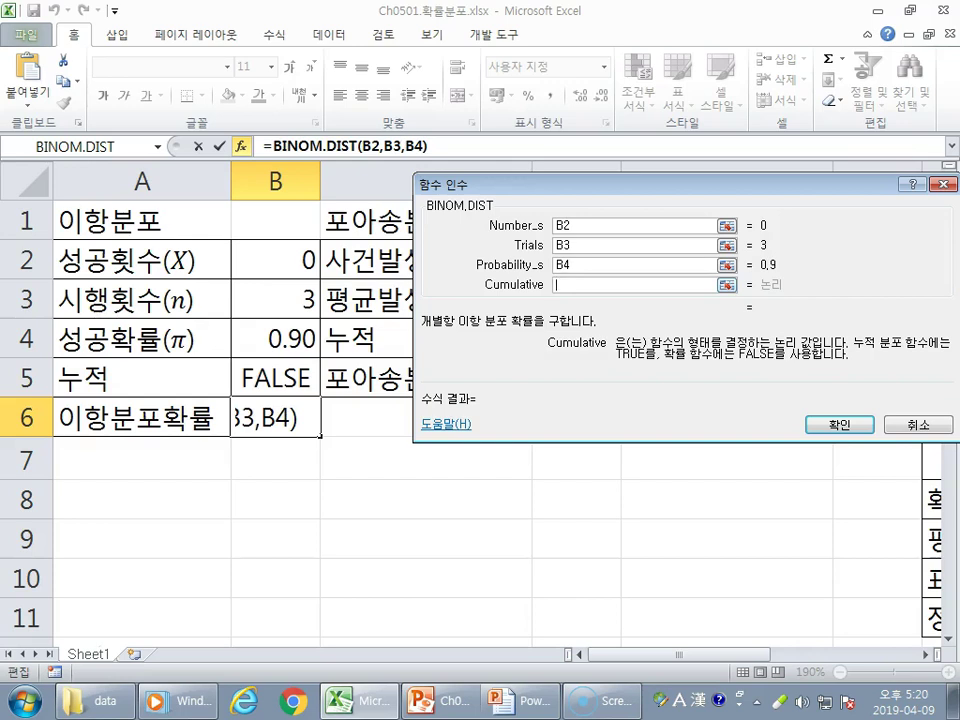
pyautogui.click(275, 379)
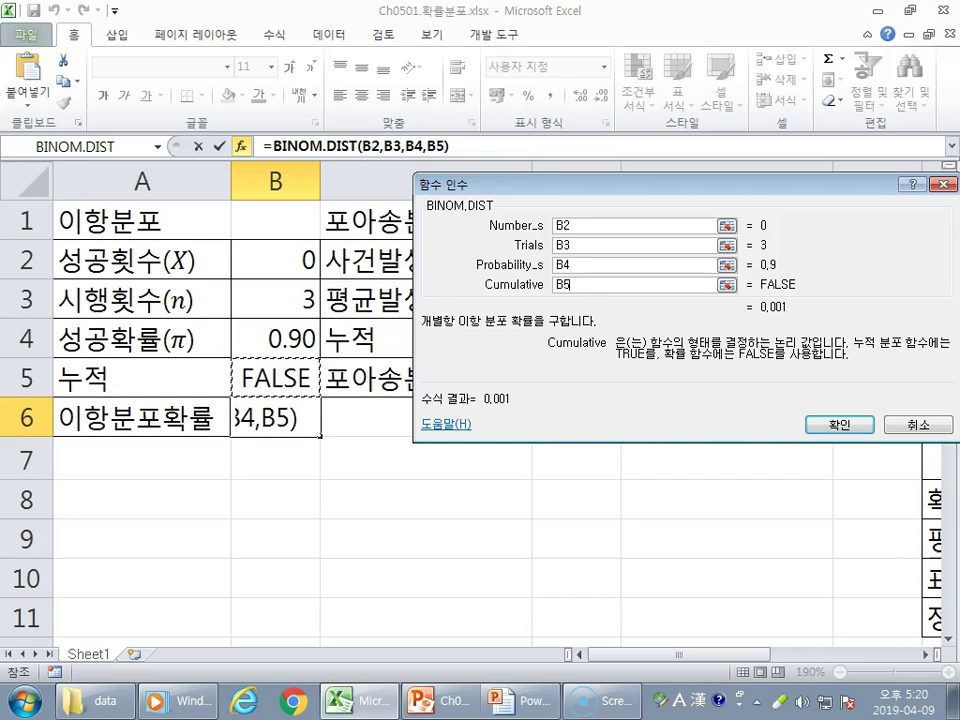
pyautogui.click(840, 424)
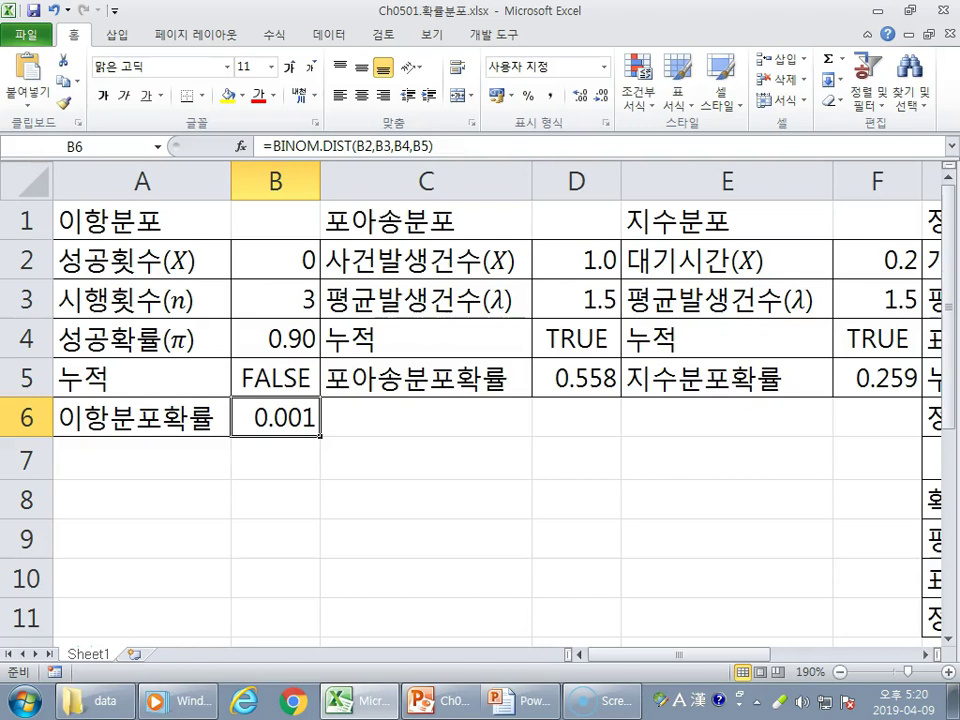
# Try success counts of 3 and 1 in B2 to compare the individual binomial probabilities
pyautogui.click(426, 459)
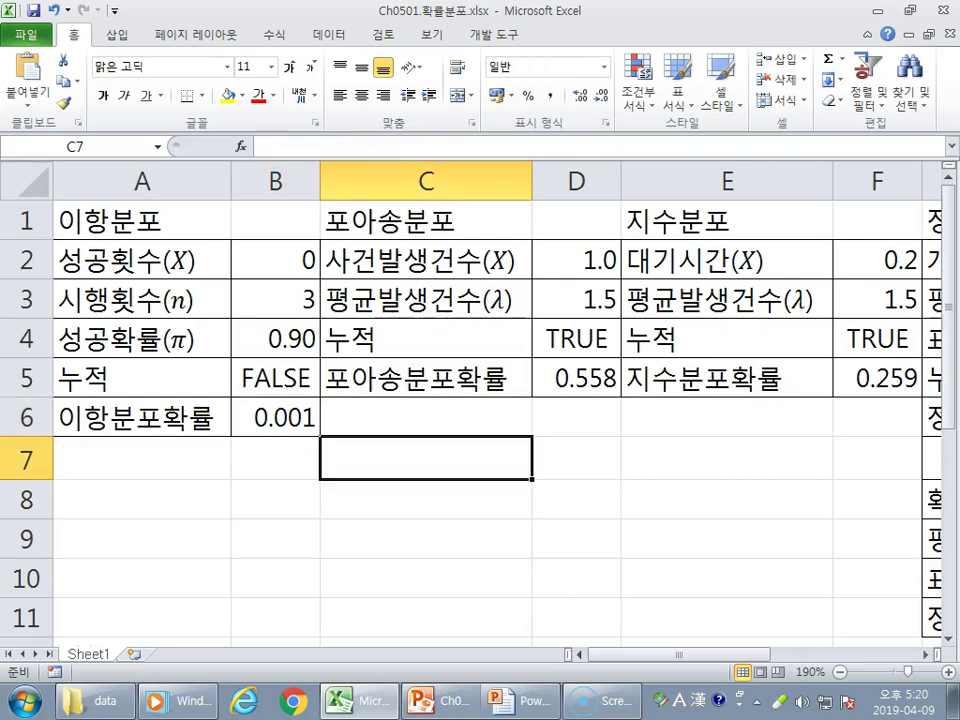
pyautogui.click(142, 260)
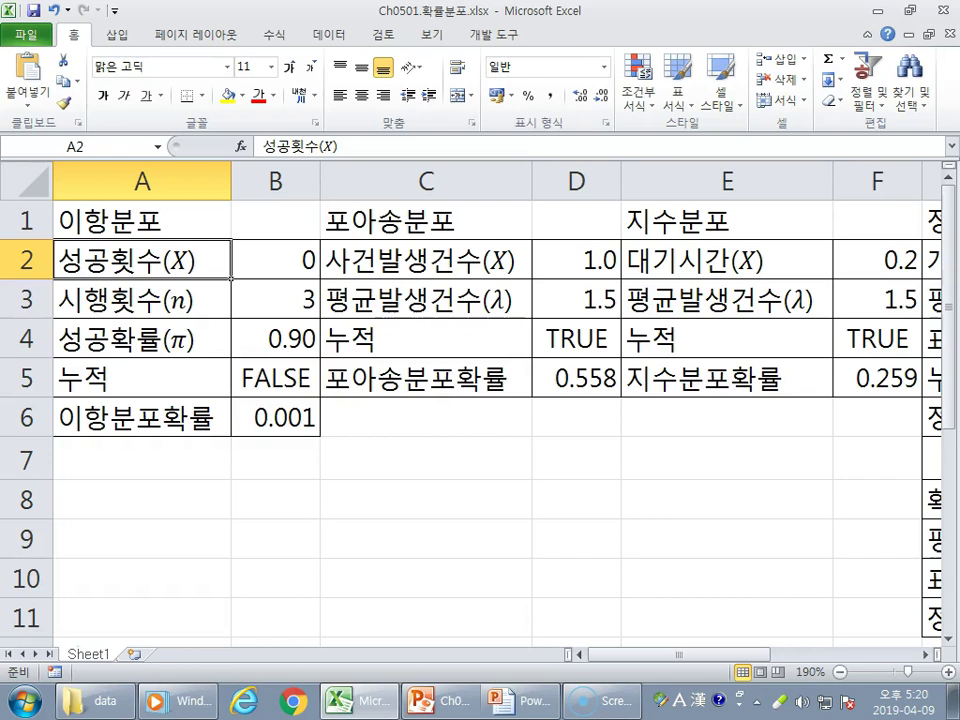
pyautogui.click(295, 250)
pyautogui.write('3')
pyautogui.press('Return')
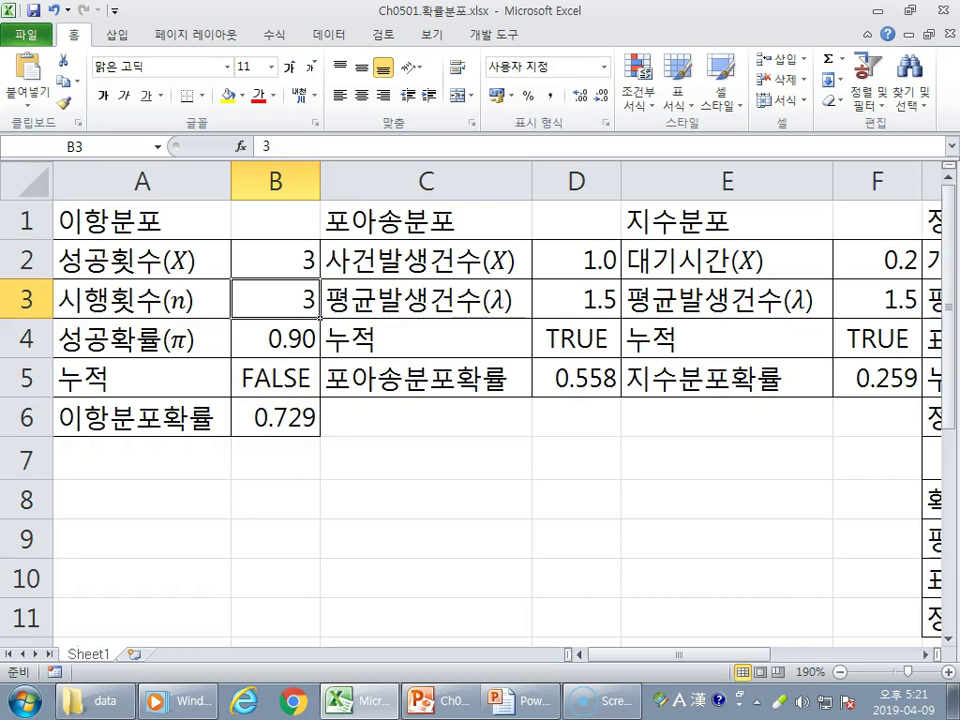
pyautogui.click(275, 259)
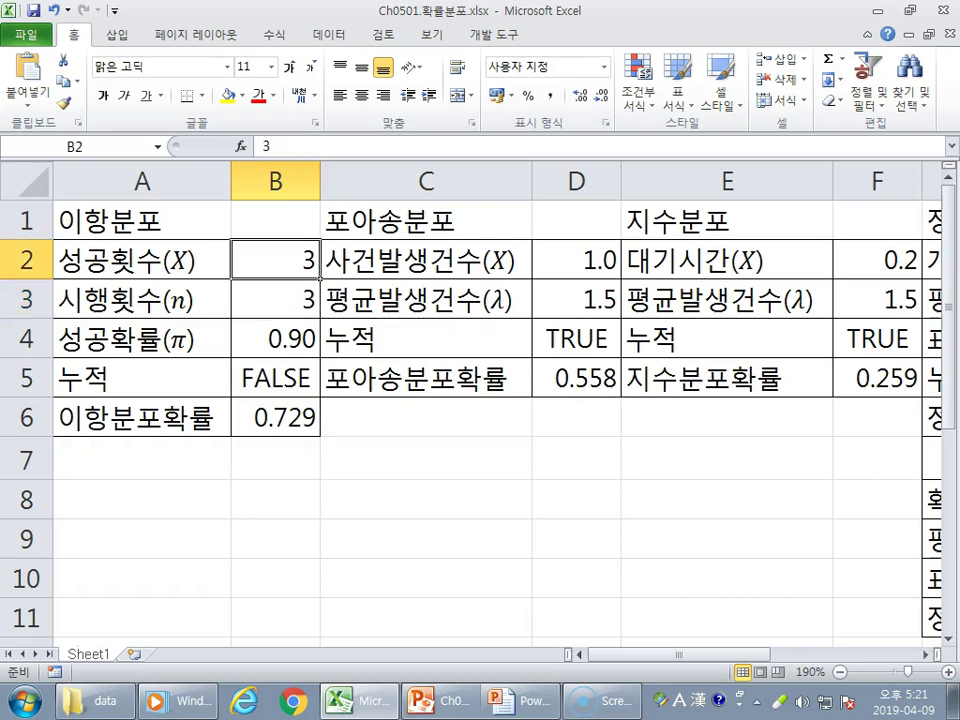
pyautogui.write('1')
pyautogui.press('Return')
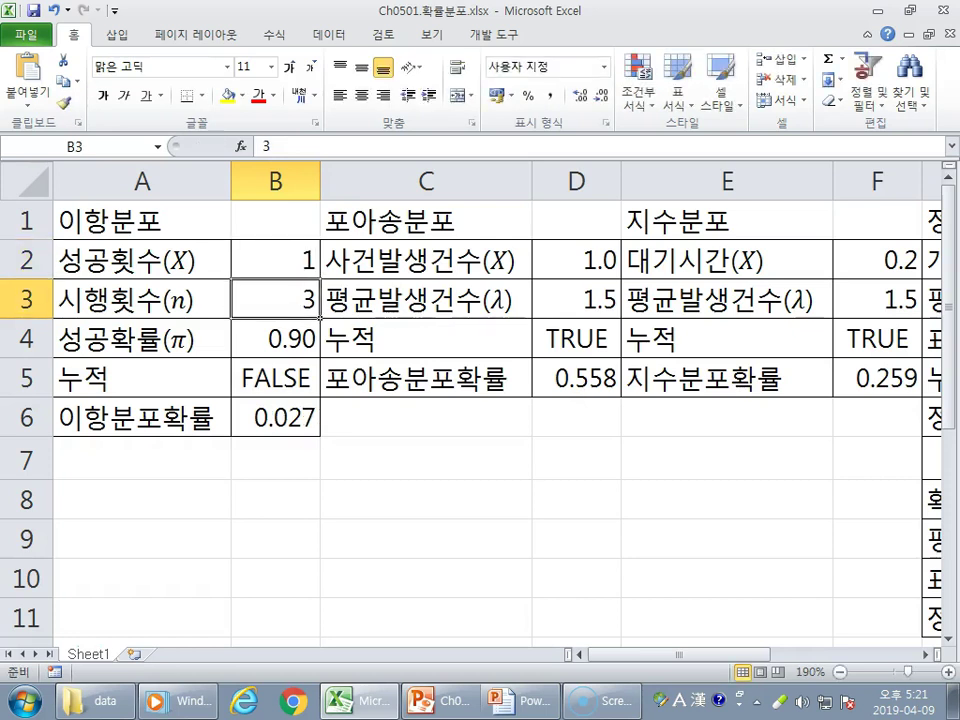
# Set the binomial cumulative option in B5 to TRUE
pyautogui.click(275, 378)
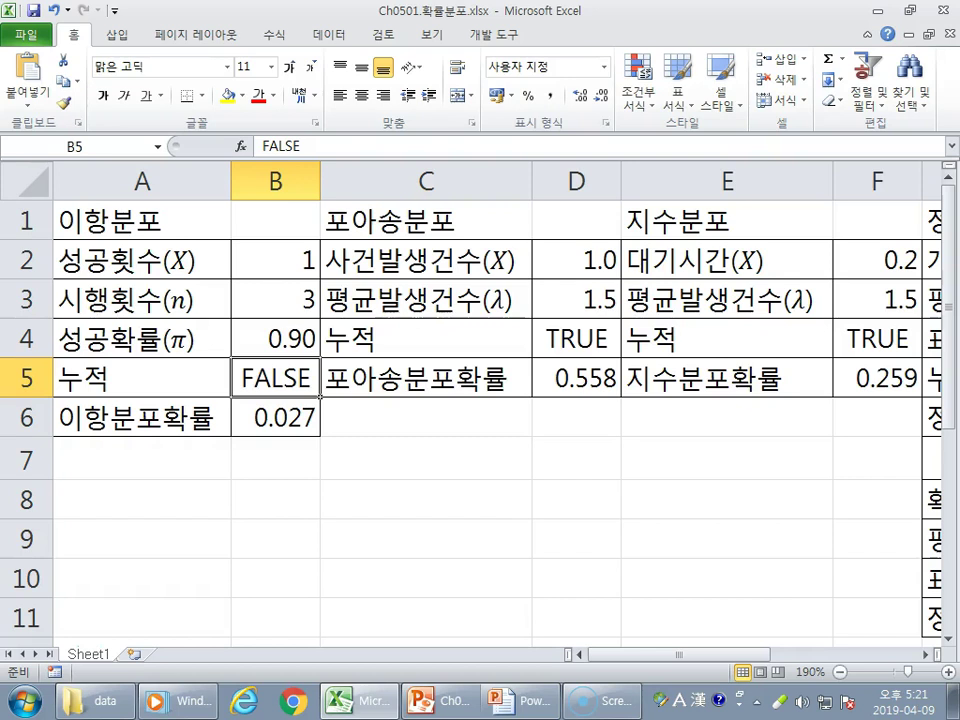
pyautogui.press('Hangul')
pyautogui.write('ㅅ겨')
pyautogui.press('BackSpace')
pyautogui.press('BackSpace')
pyautogui.press('BackSpace')
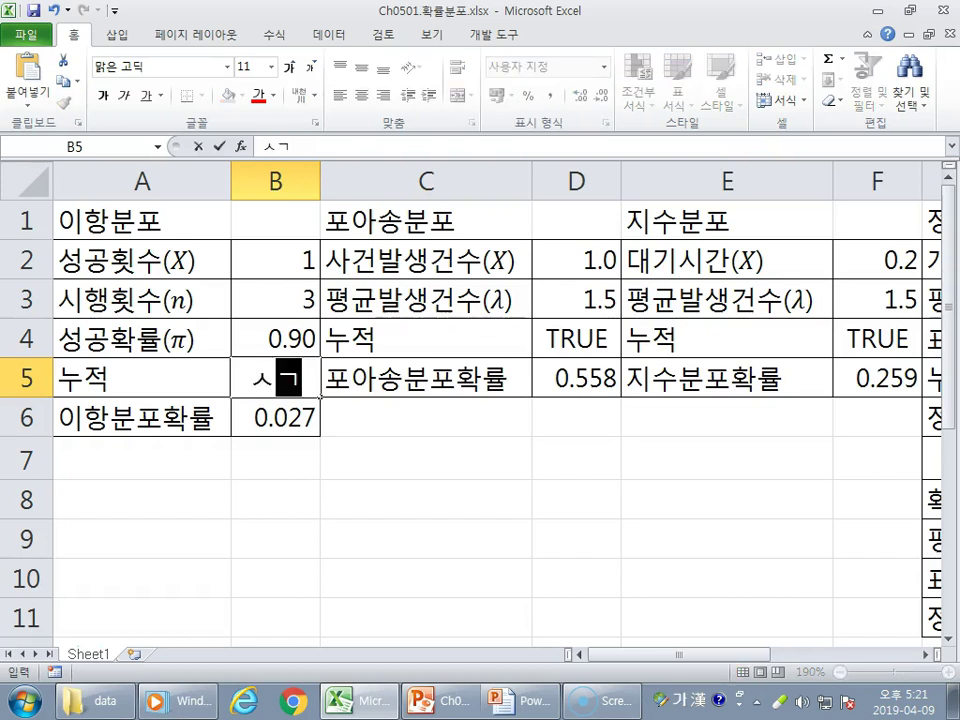
pyautogui.press('Hangul')
pyautogui.write('true')
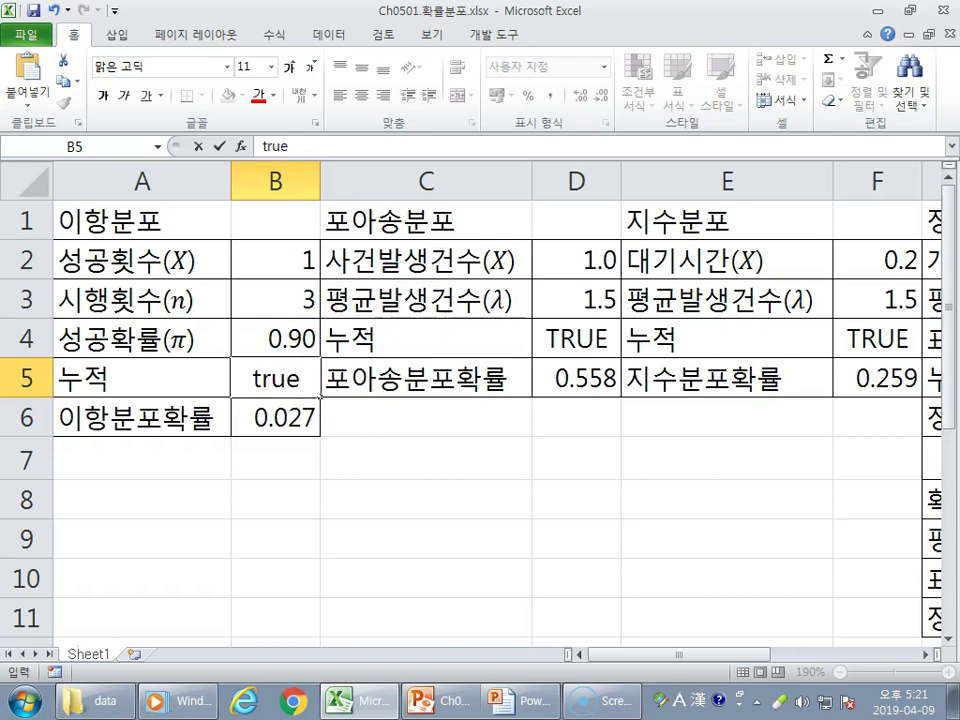
pyautogui.press('Return')
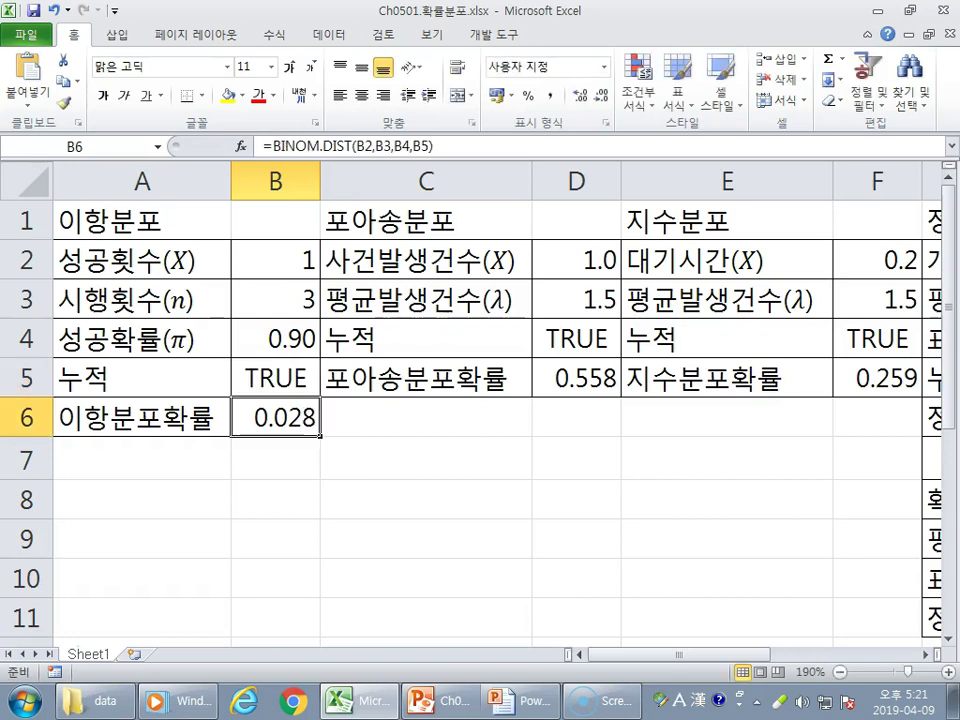
# Try success counts of 3 and 2 in B2 to compare the cumulative binomial probabilities
pyautogui.click(275, 378)
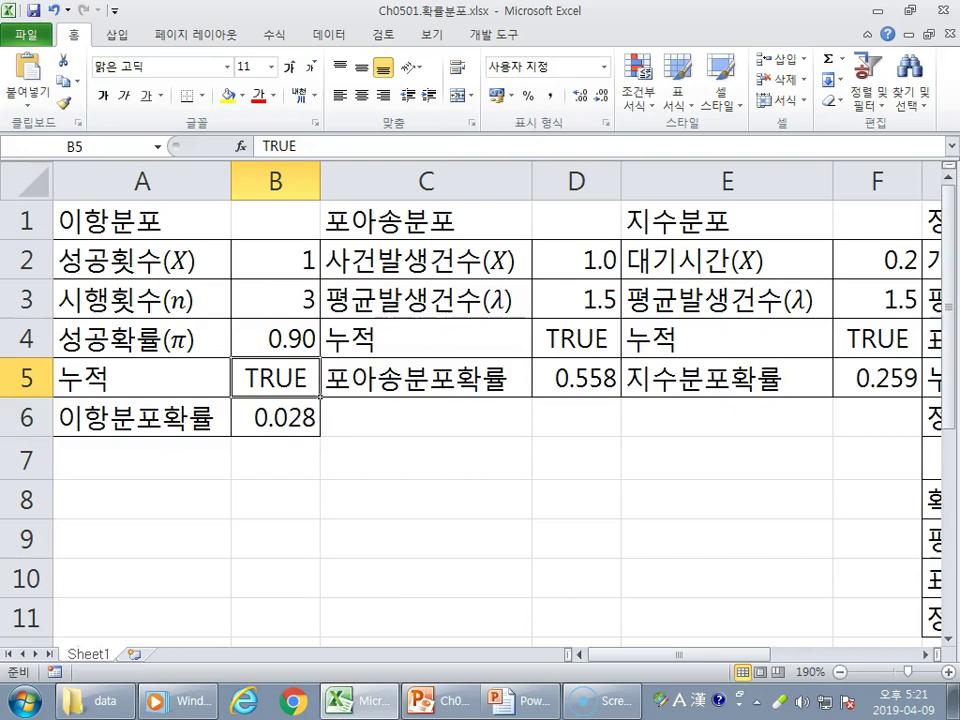
pyautogui.click(275, 260)
pyautogui.write('3')
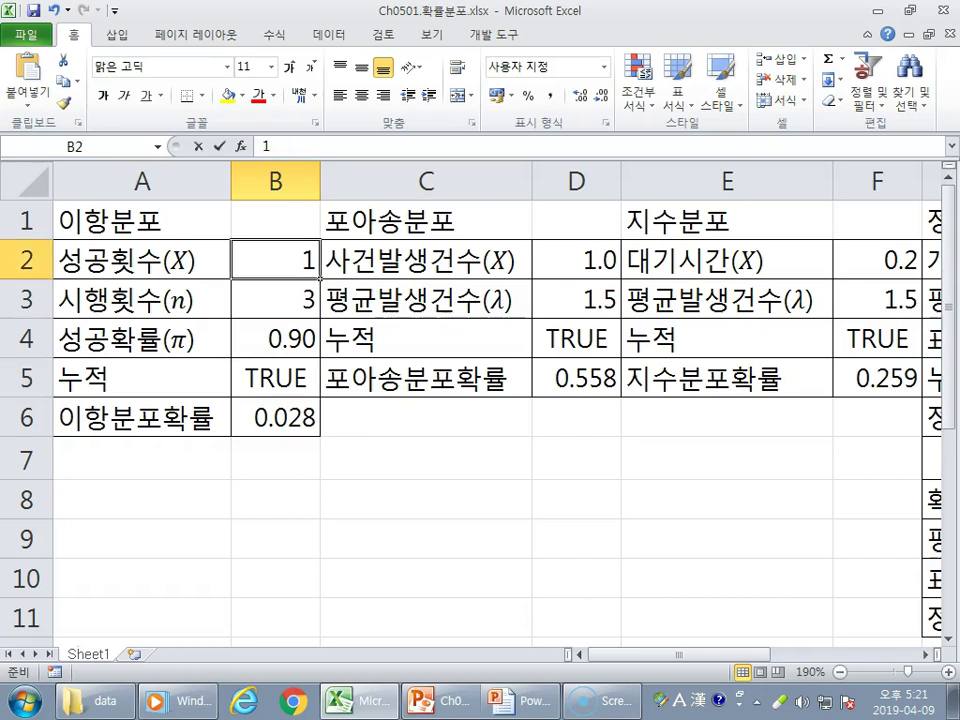
pyautogui.press('Return')
pyautogui.click(275, 260)
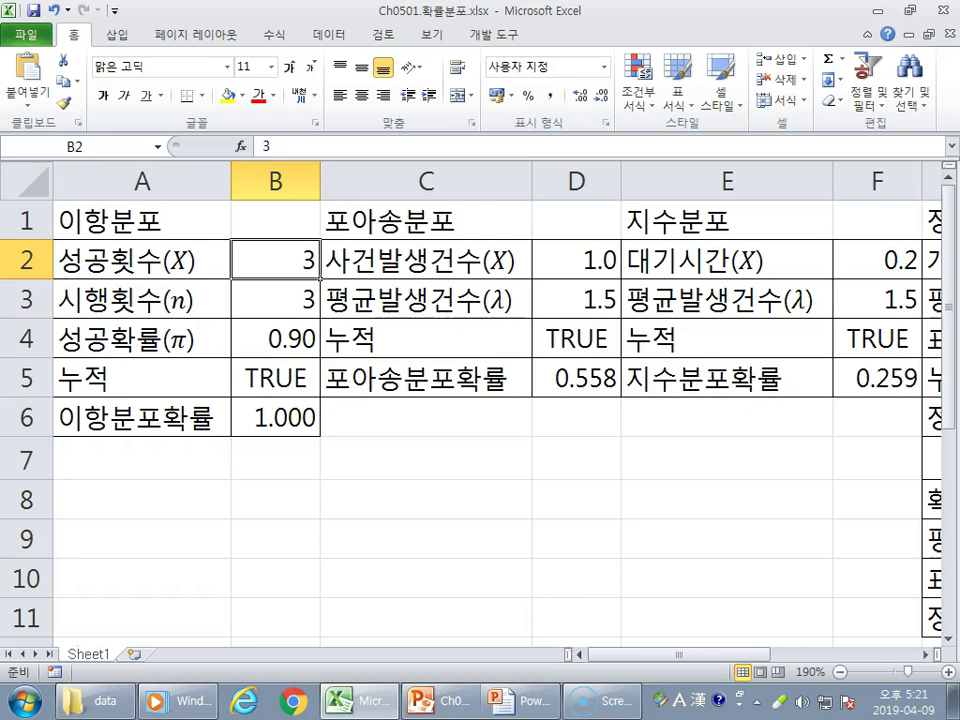
pyautogui.write('2')
pyautogui.press('Return')
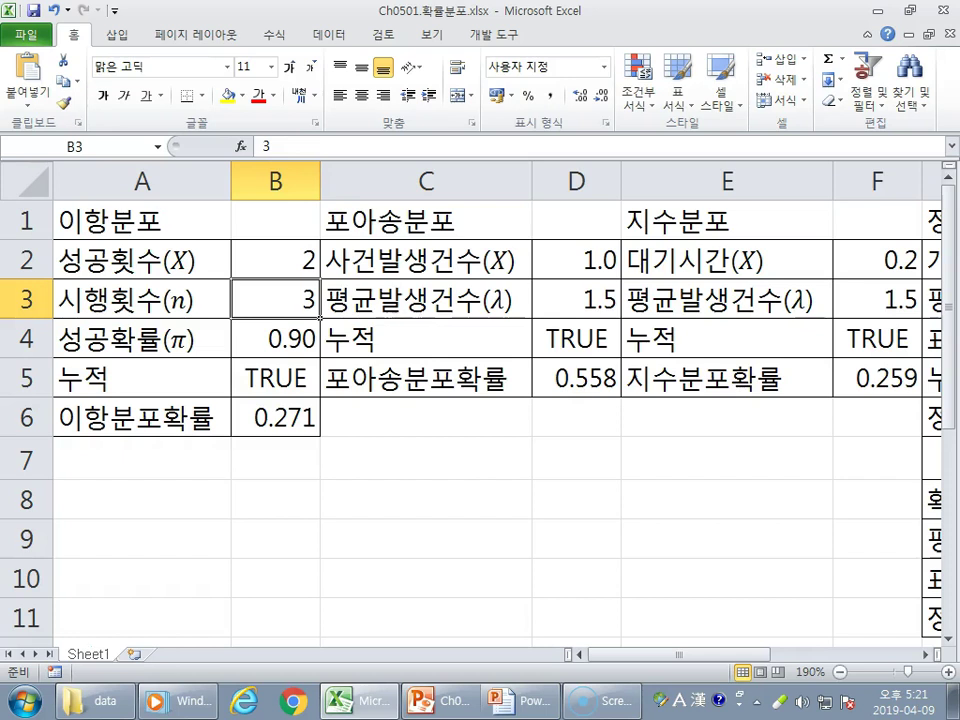
# Set the binomial success count in B2 to 0
pyautogui.click(276, 260)
pyautogui.write('0')
pyautogui.press('Return')
# Calculate the complement of the binomial probability in B7 with the formula =1-B6
pyautogui.press('Down')
pyautogui.press('Down')
pyautogui.press('Down')
pyautogui.press('Down')
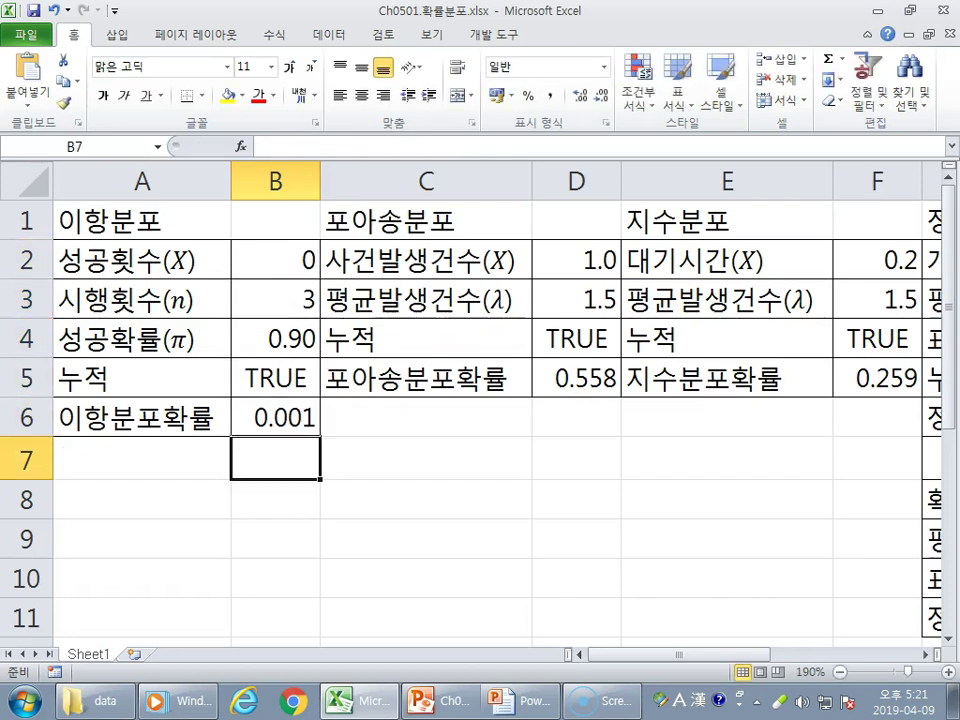
pyautogui.write('=')
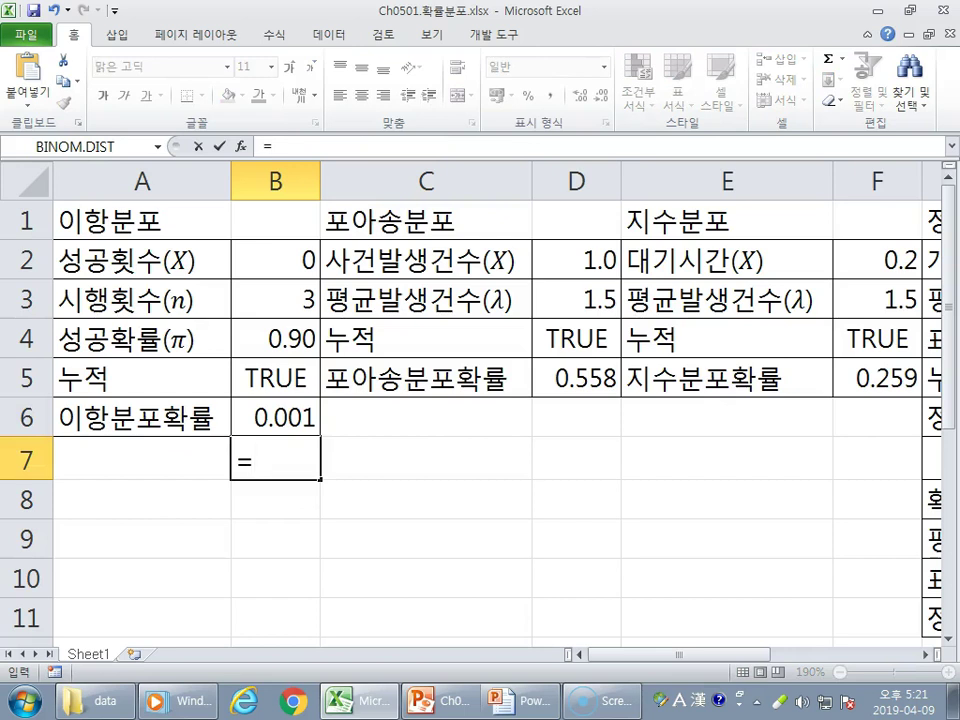
pyautogui.write('1-B6')
pyautogui.press('Return')
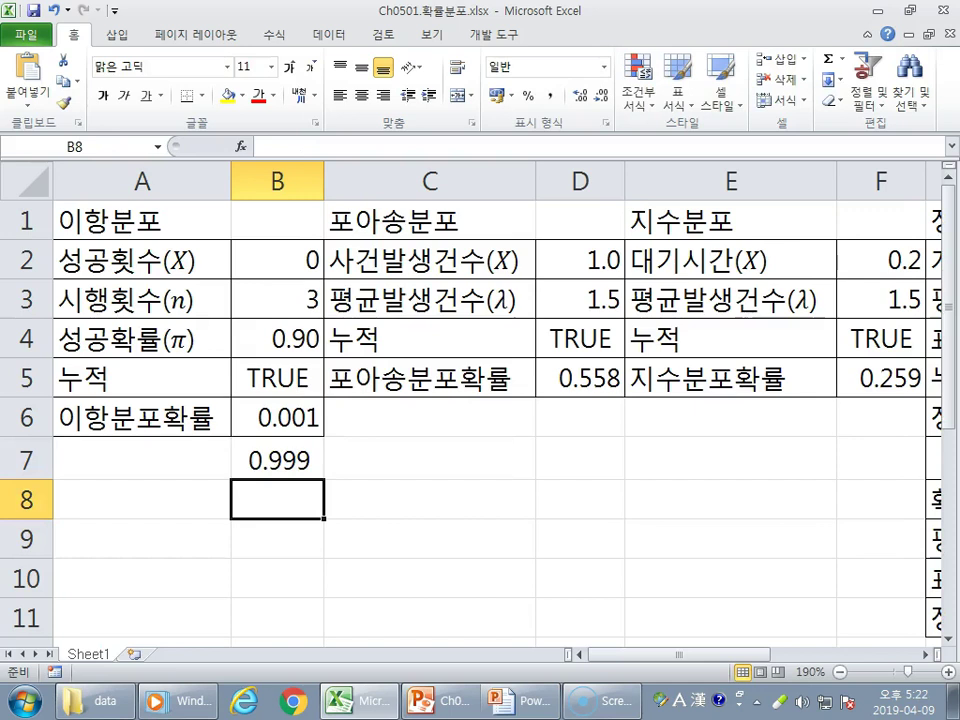
# Clear the complement formula from B7 below the binomial probability
pyautogui.click(278, 460)
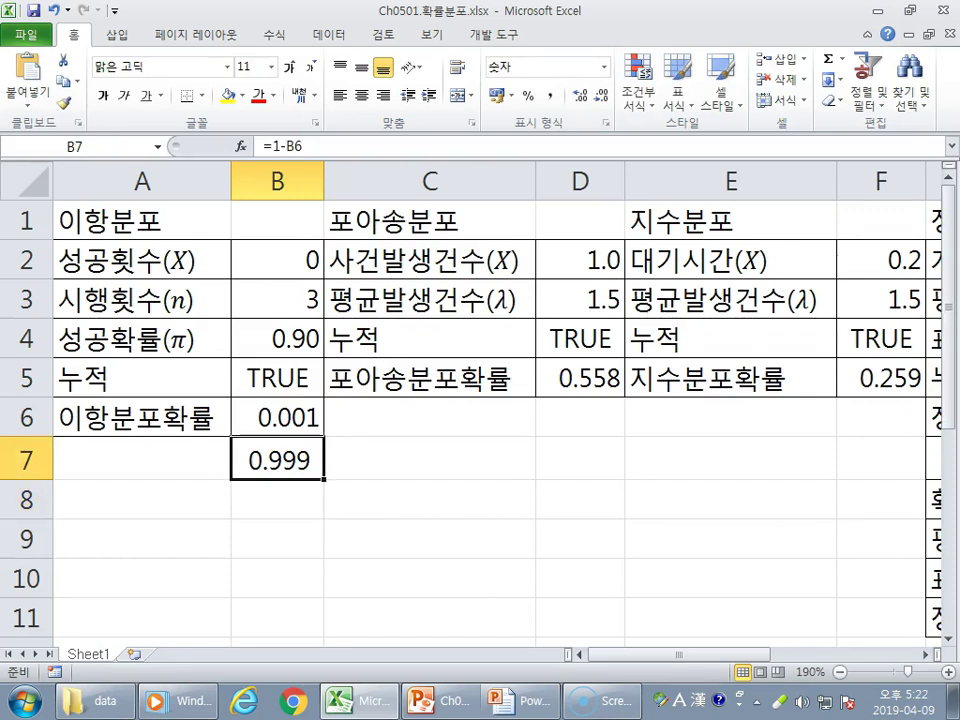
pyautogui.press('Delete')
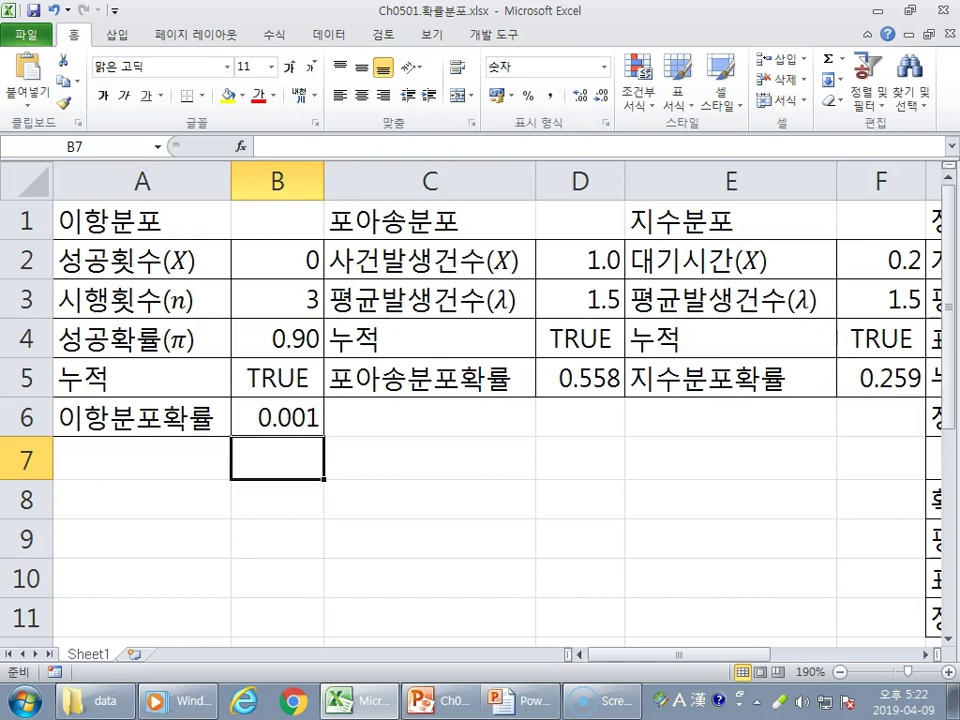
pyautogui.click(430, 418)
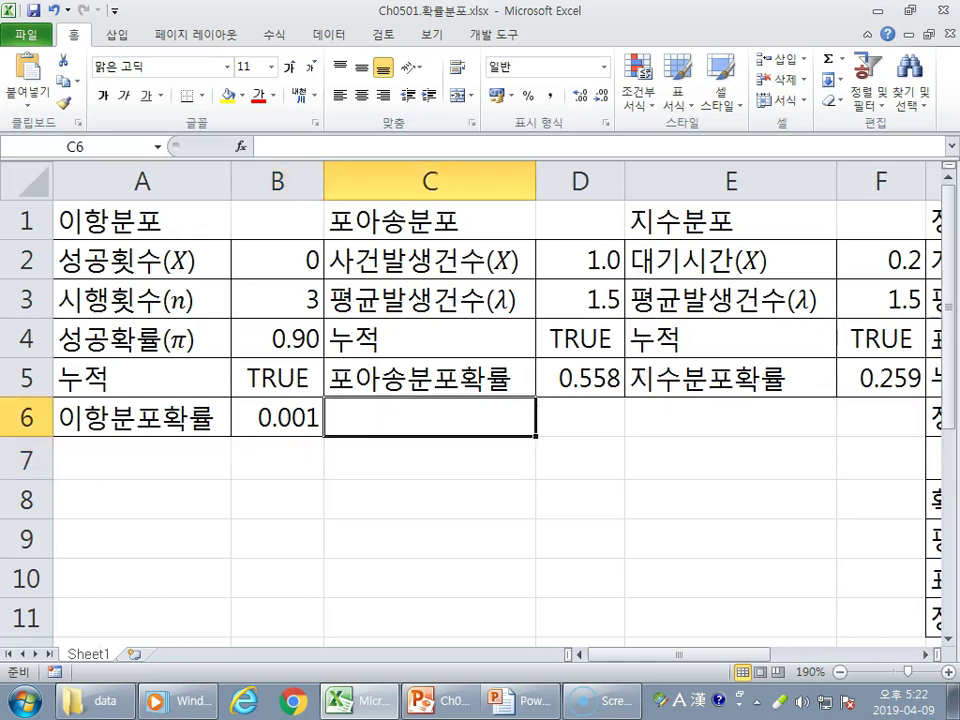
# Clear the existing Poisson probability formula from D5
pyautogui.click(430, 260)
pyautogui.moveTo(430, 260); pyautogui.dragTo(580, 339)
pyautogui.click(580, 418)
pyautogui.click(580, 378)
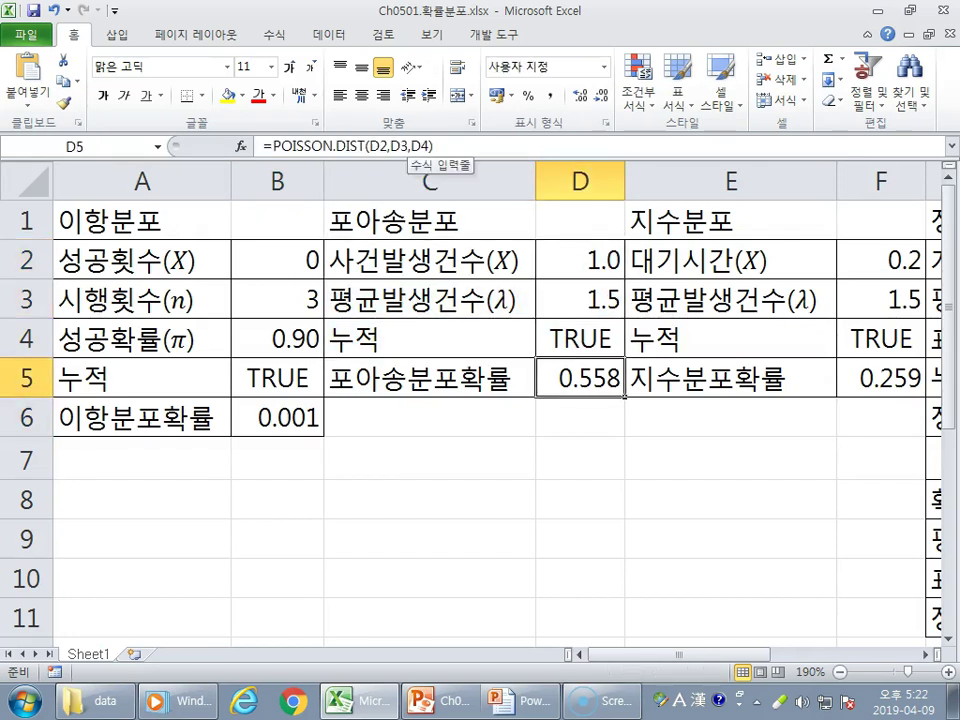
pyautogui.press('Delete')
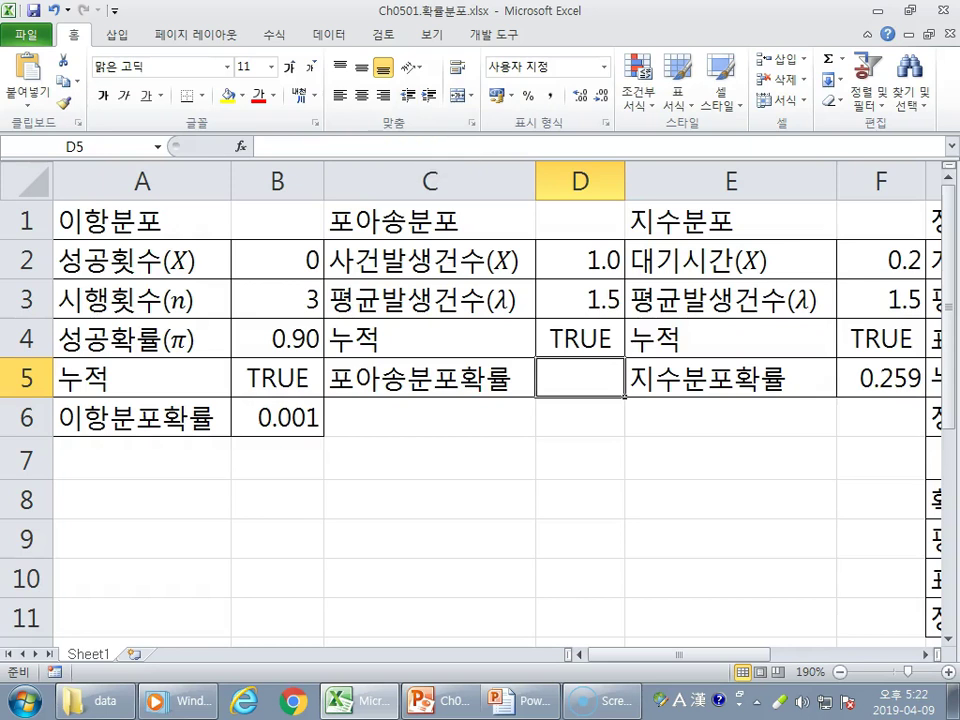
# Switch to the PowerPoint slide show, view Poisson slides 68 and 69, and end the show discarding the ink annotations
pyautogui.hscroll(2, 480, 400)
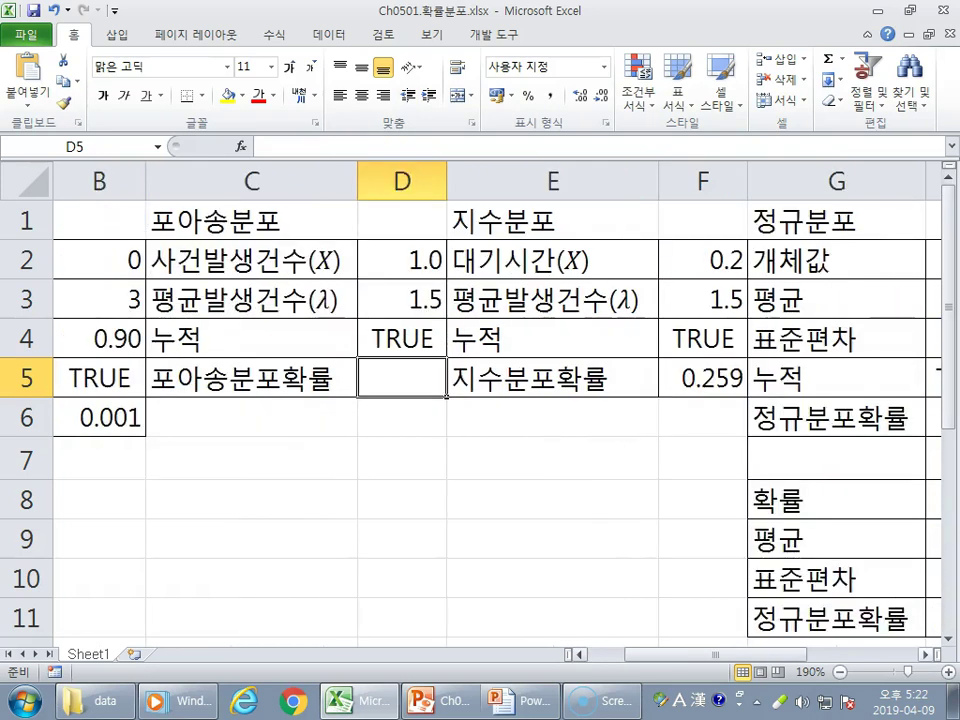
pyautogui.click(520, 701)
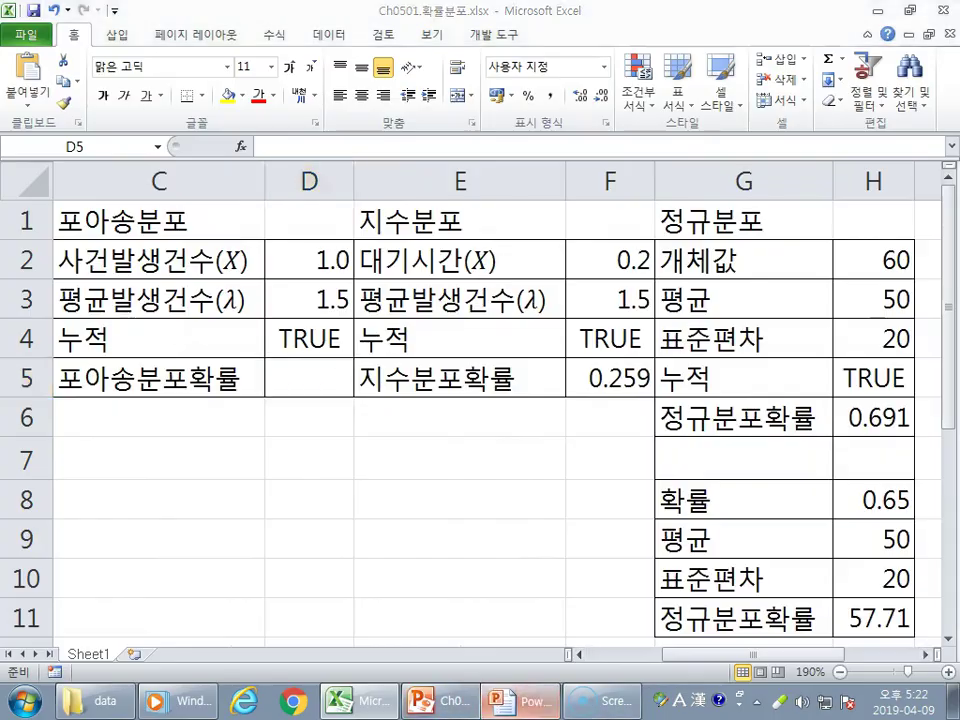
pyautogui.press('Right')
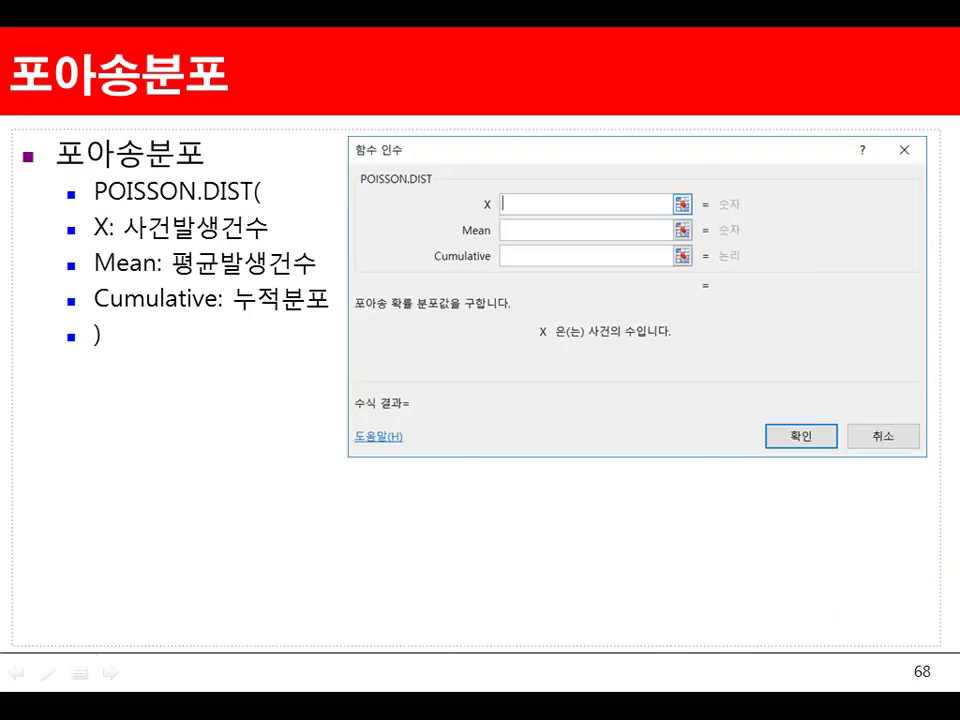
pyautogui.press('Right')
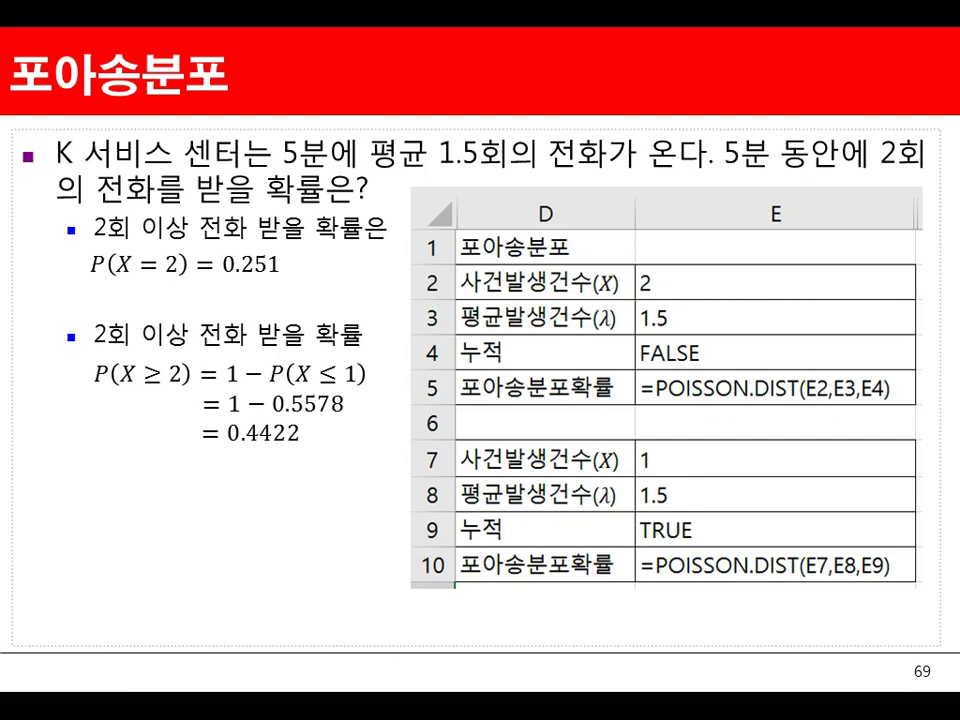
pyautogui.press('Escape')
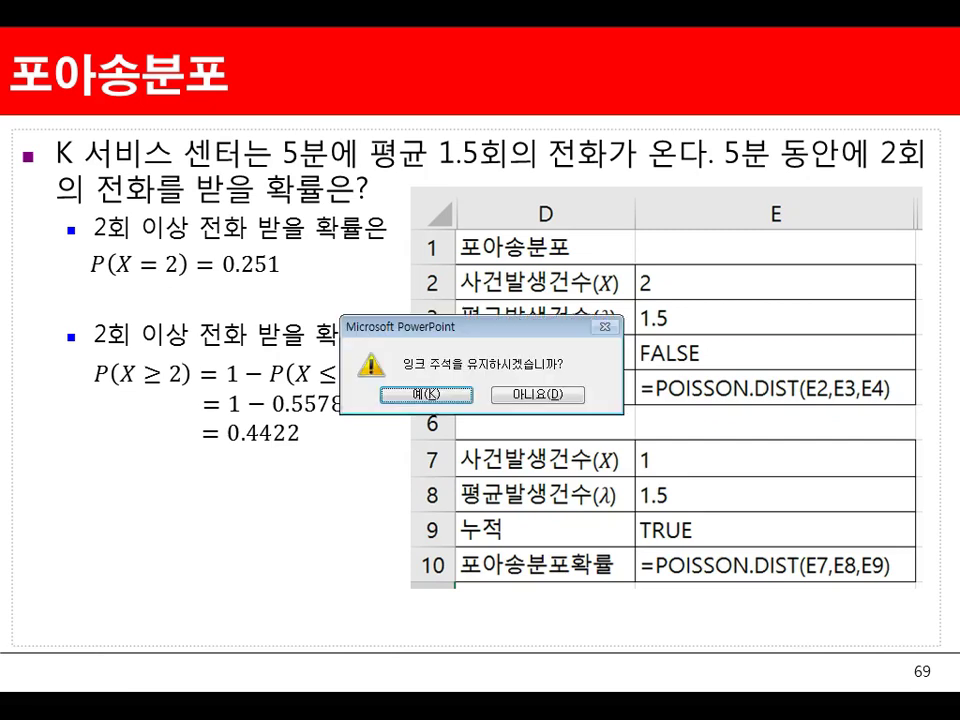
pyautogui.click(537, 394)
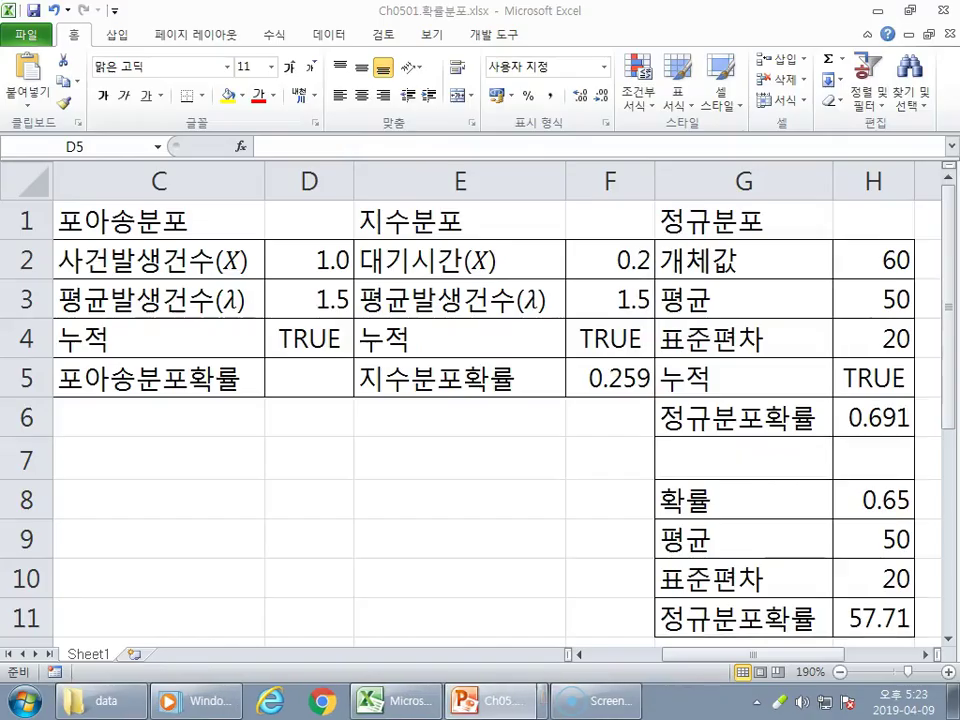
# Search the function library for 포아송 and insert the POISSON.DIST function in D5
pyautogui.click(610, 499)
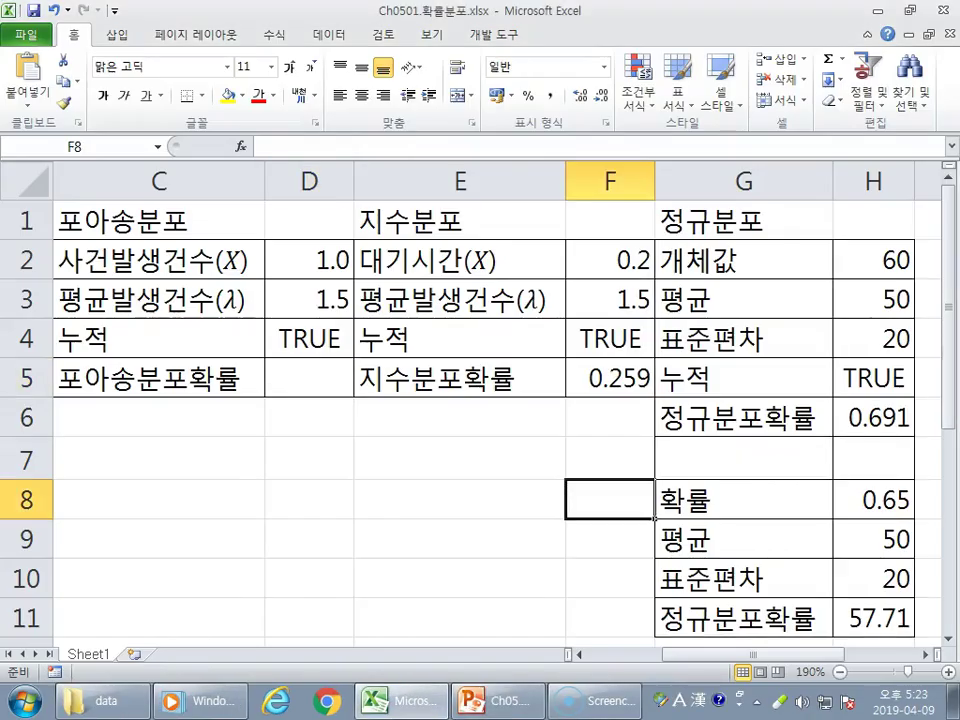
pyautogui.click(610, 378)
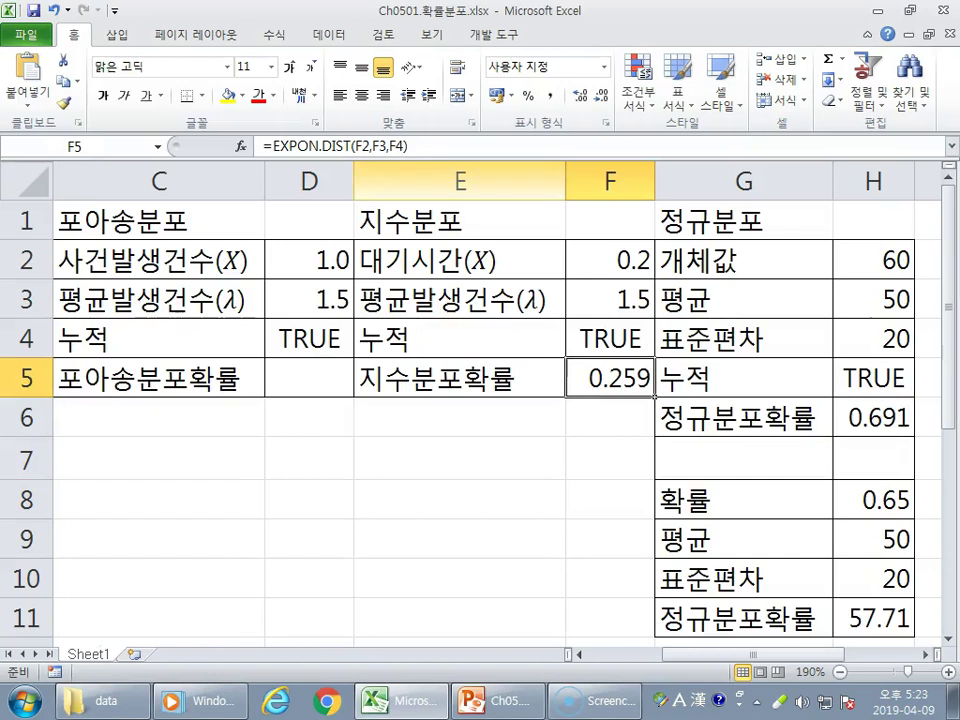
pyautogui.click(309, 339)
pyautogui.click(309, 378)
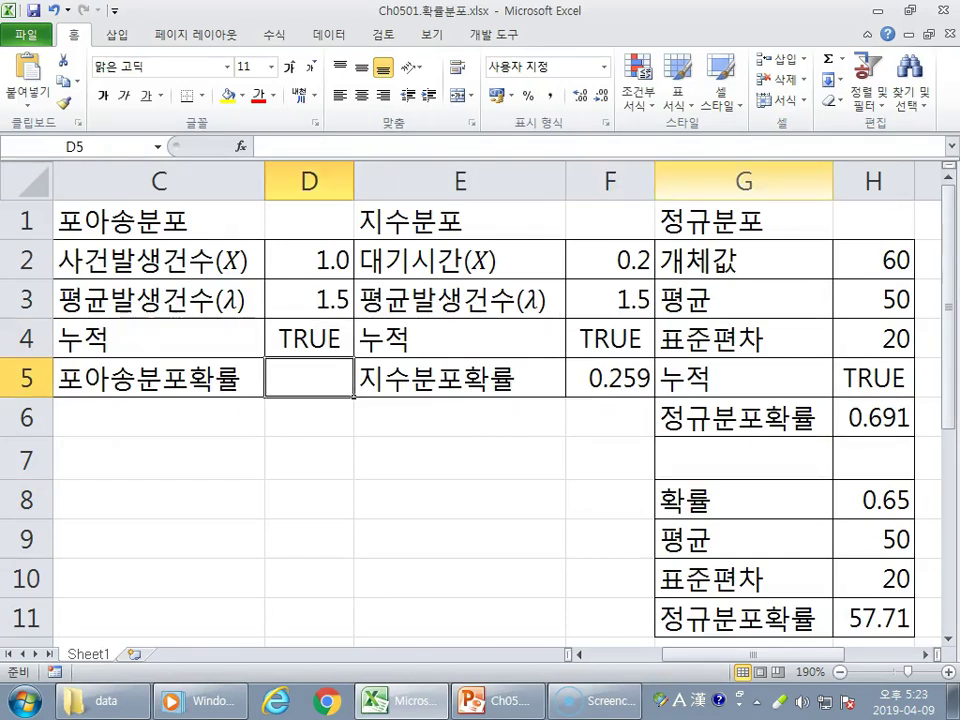
pyautogui.click(843, 59)
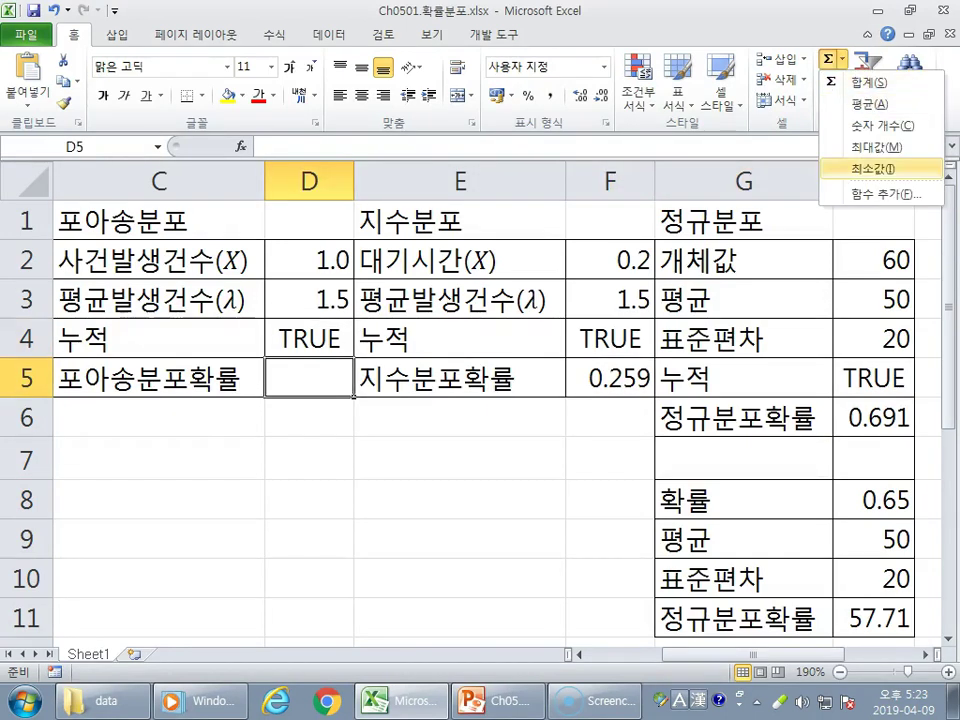
pyautogui.click(896, 193)
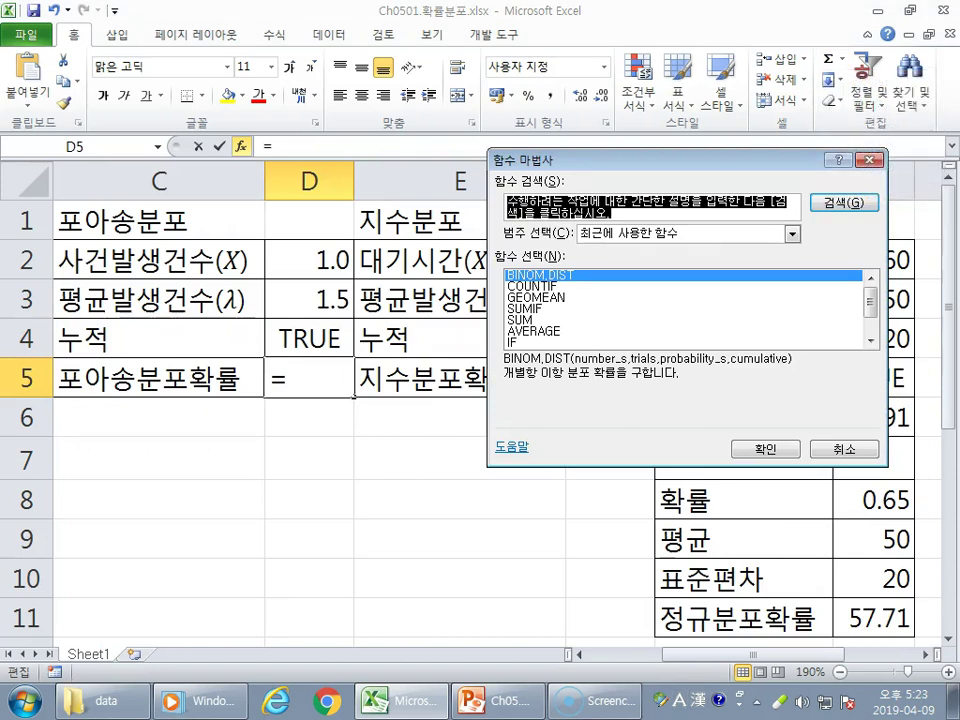
pyautogui.press('Hangul')
pyautogui.write('표')
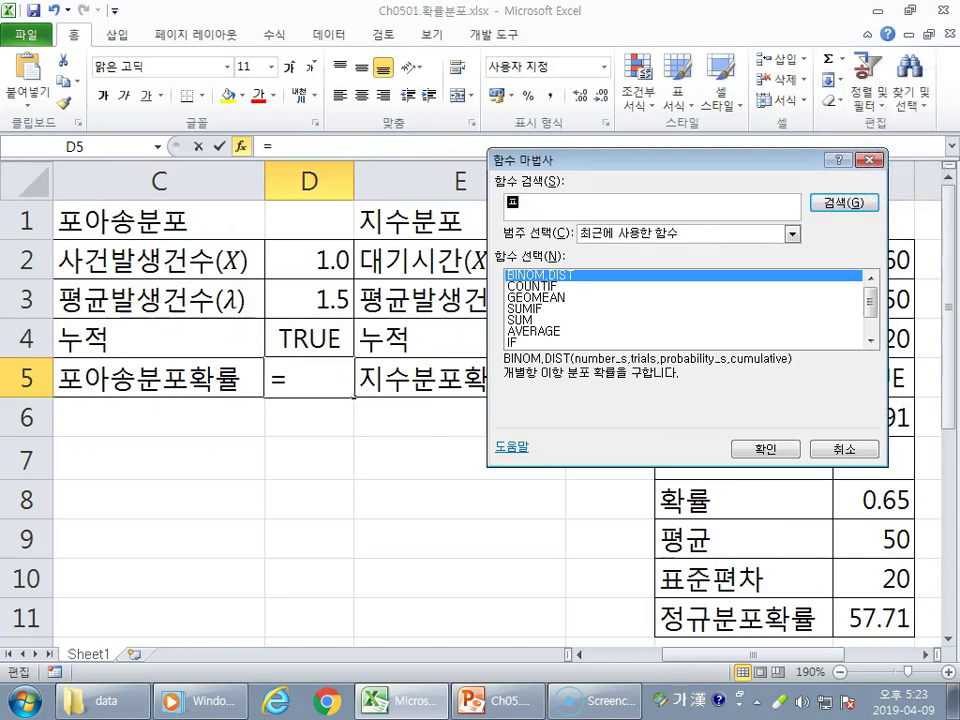
pyautogui.write('아송')
pyautogui.press('Return')
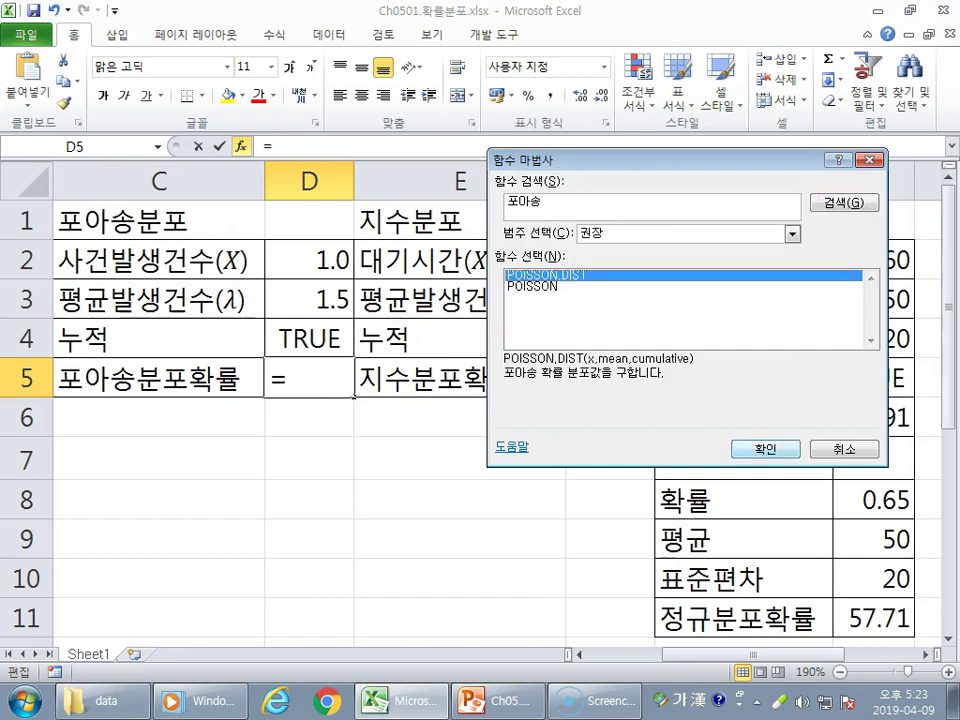
pyautogui.press('Return')
# Complete POISSON.DIST in D5 with X as D2, Mean as D3 and Cumulative as D4
pyautogui.moveTo(620, 195); pyautogui.dragTo(640, 158)
pyautogui.click(310, 260)
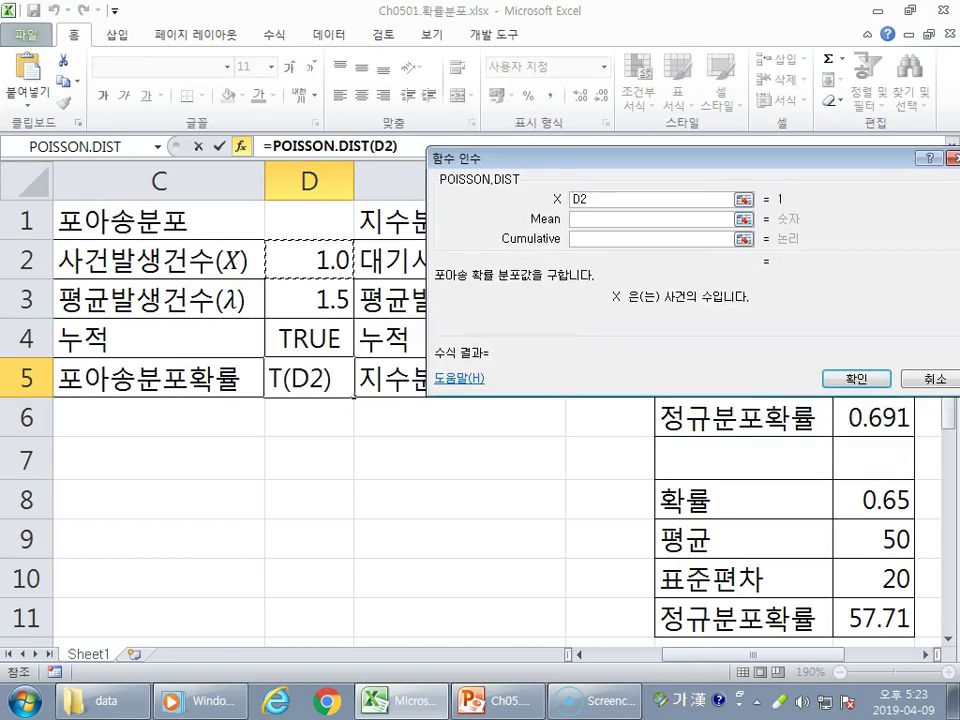
pyautogui.press('Tab')
pyautogui.click(310, 299)
pyautogui.press('Tab')
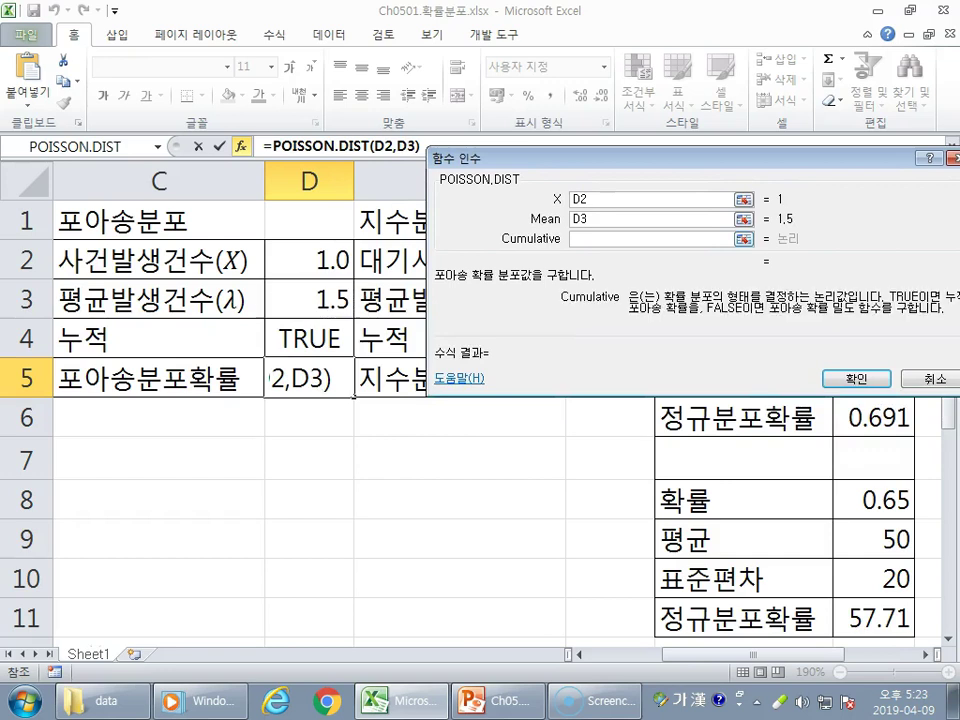
pyautogui.click(310, 339)
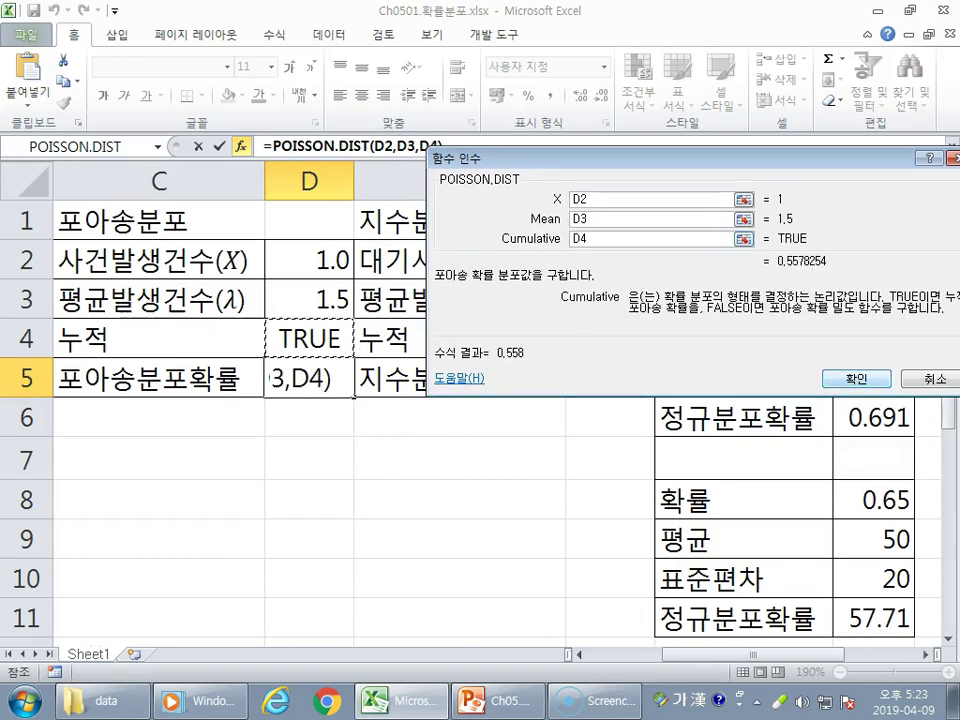
pyautogui.press('Return')
pyautogui.click(460, 417)
# Set the Poisson event count in D2 to 2
pyautogui.click(310, 260)
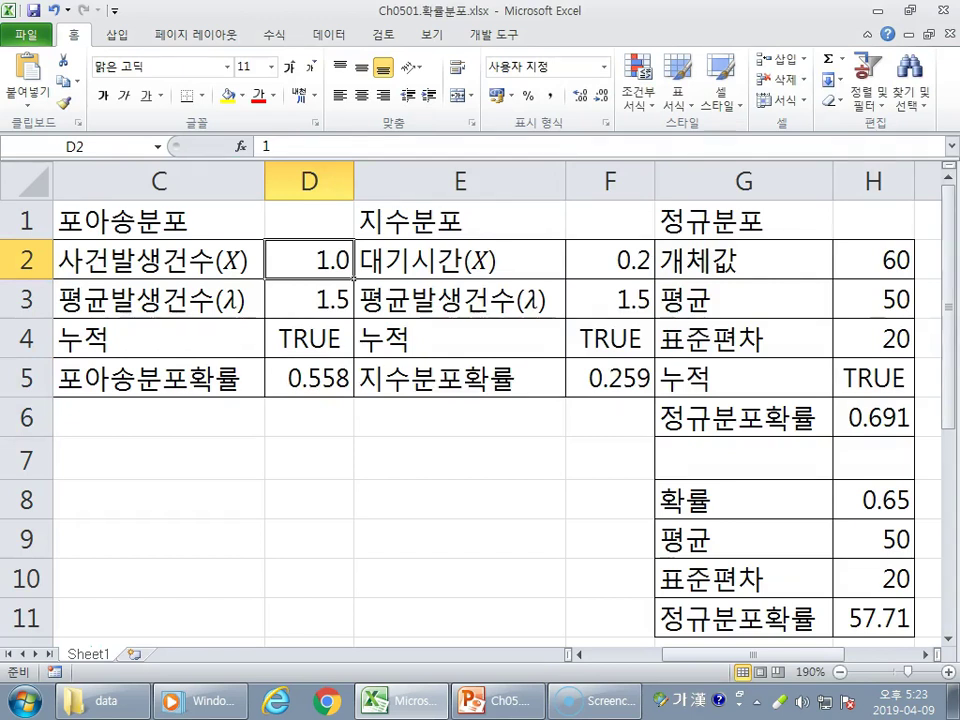
pyautogui.write('2')
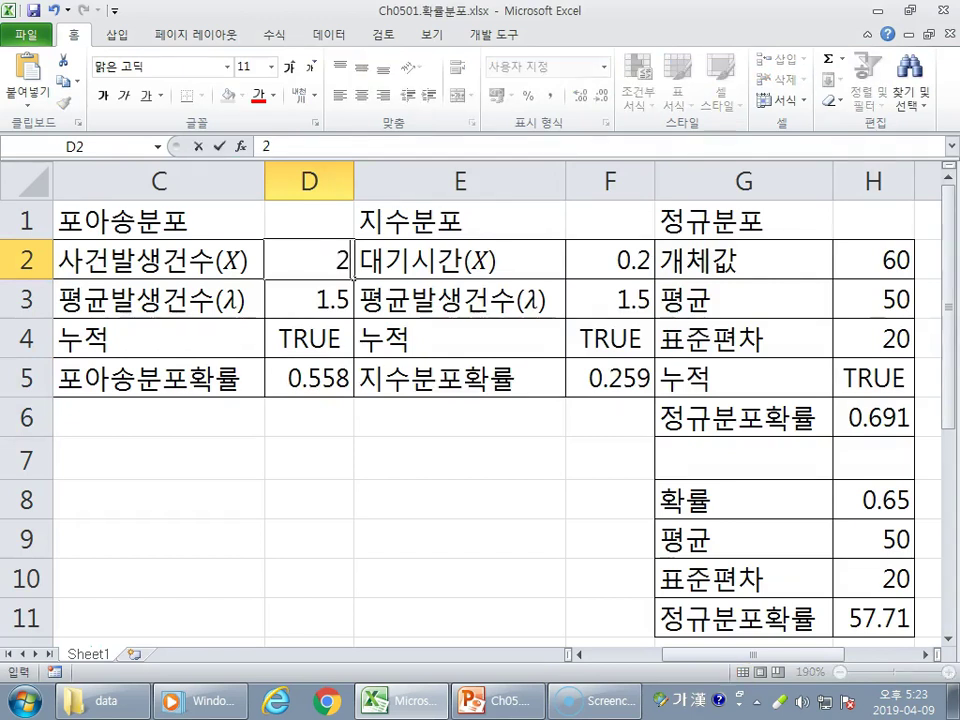
pyautogui.press('Return')
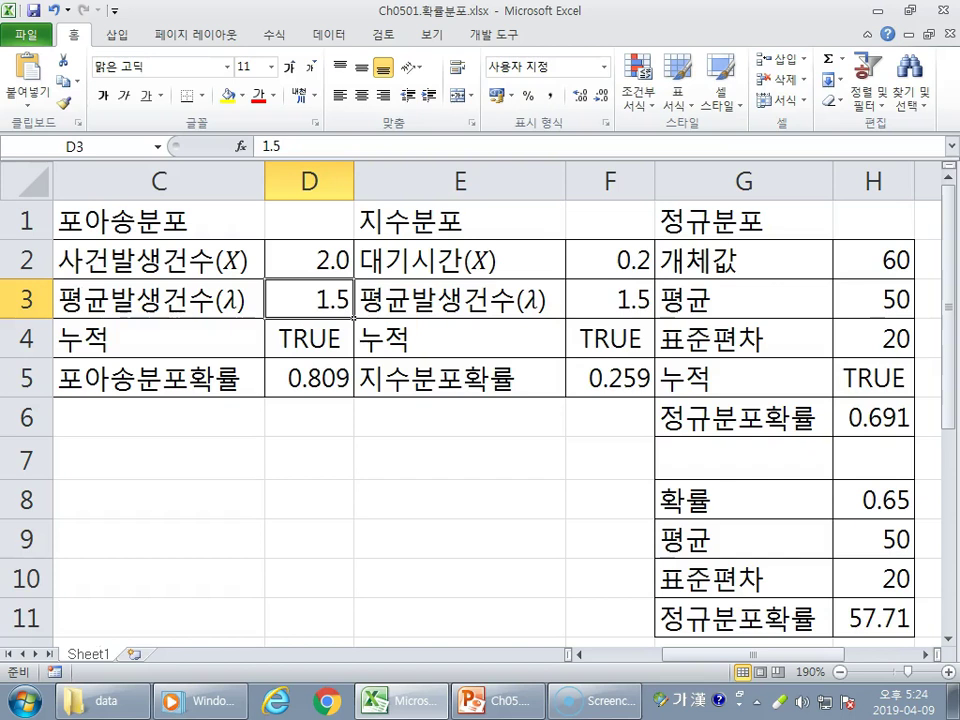
pyautogui.click(460, 459)
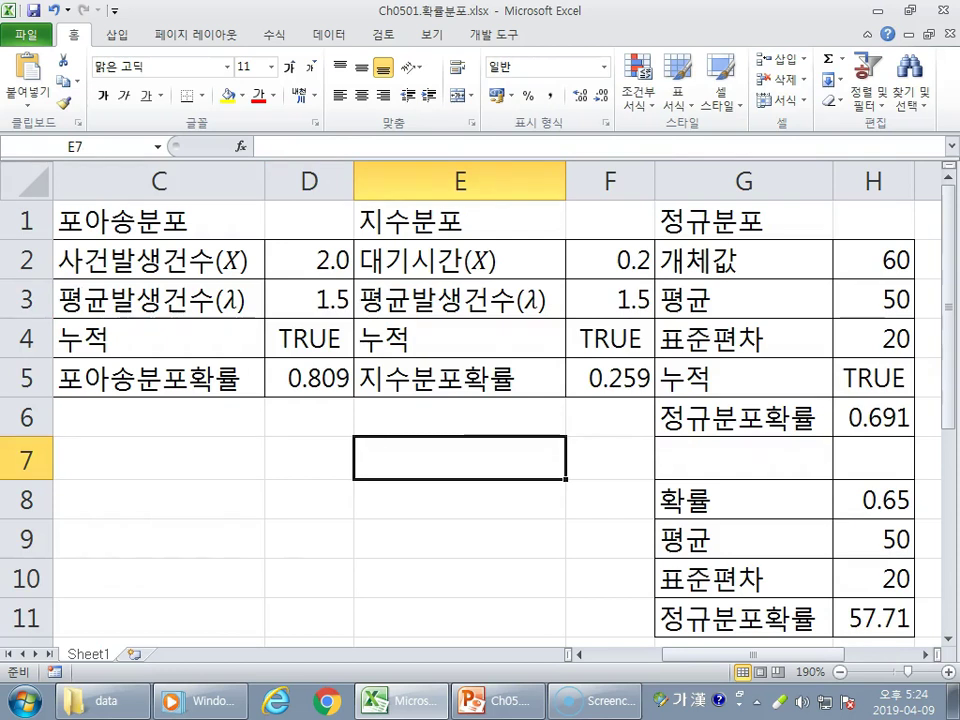
pyautogui.moveTo(120, 220); pyautogui.dragTo(310, 380)
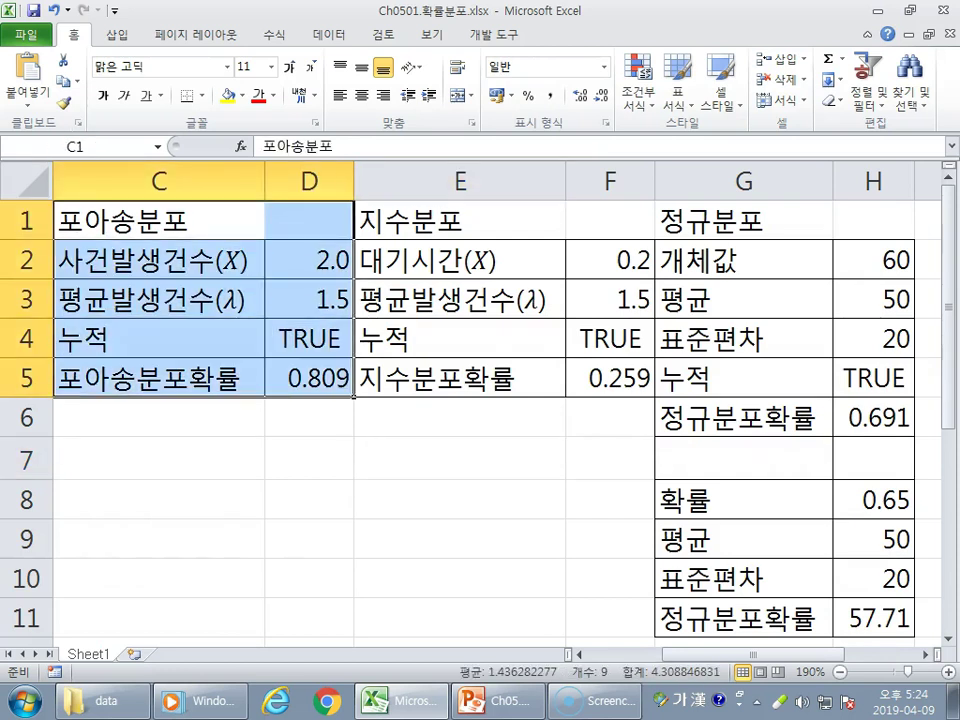
pyautogui.click(309, 417)
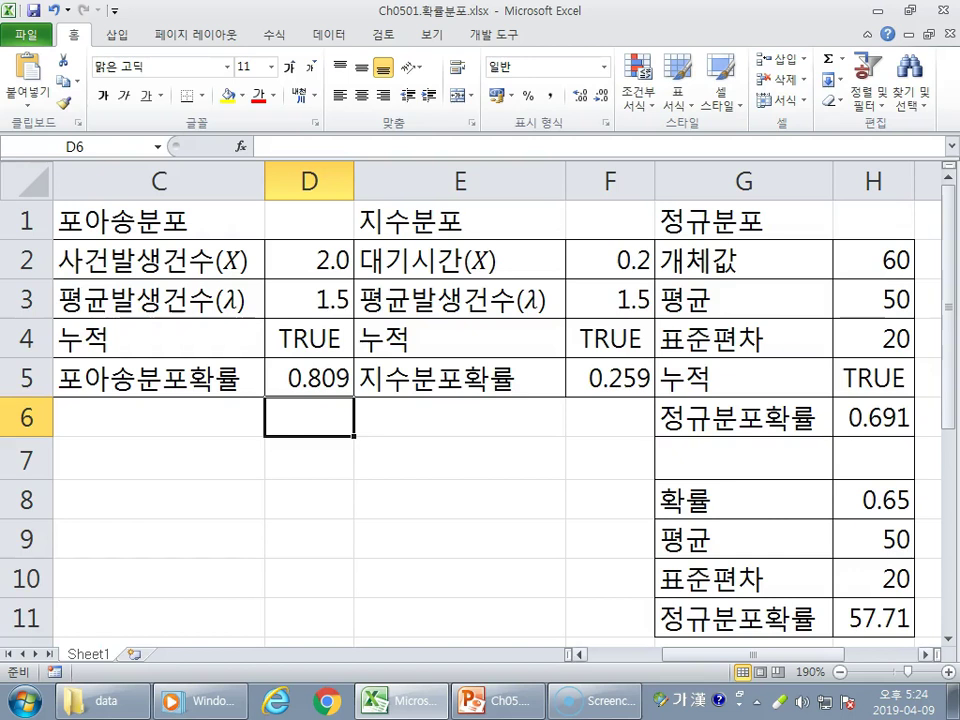
# Examine the exponential probability formula in F5 and its waiting time input in F2
pyautogui.hscroll(1, 480, 420)
pyautogui.hscroll(1, 480, 420)
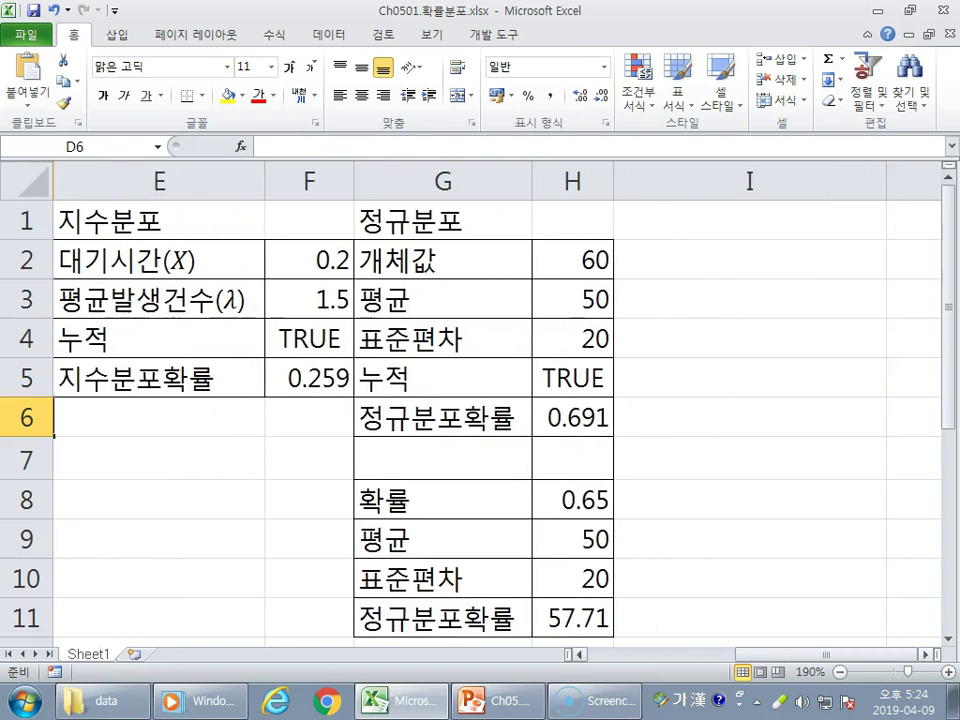
pyautogui.click(309, 499)
pyautogui.click(309, 378)
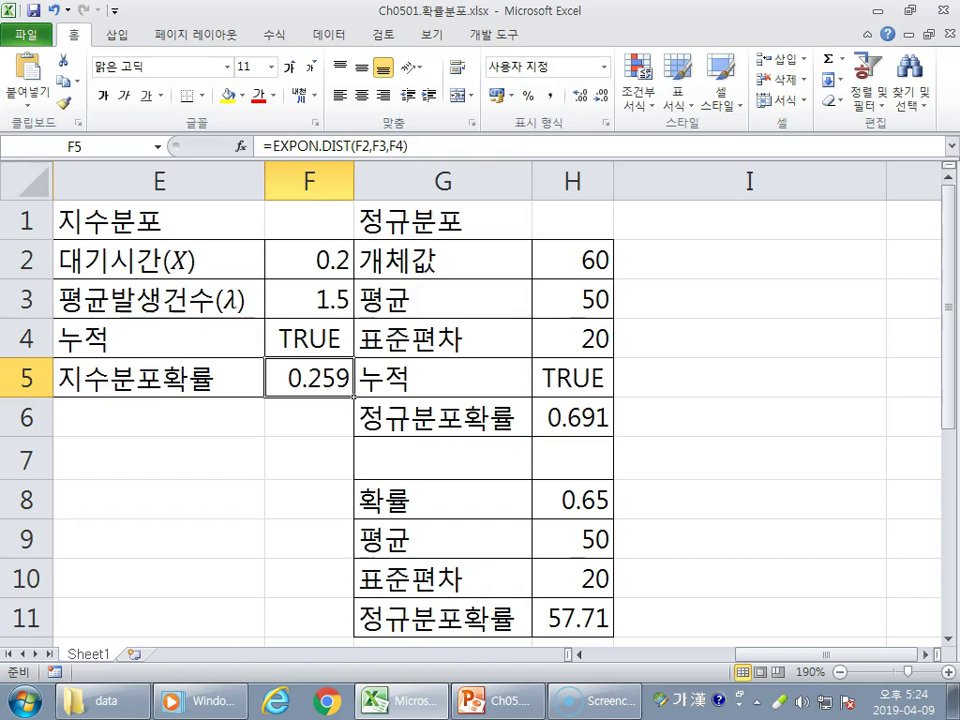
pyautogui.click(309, 260)
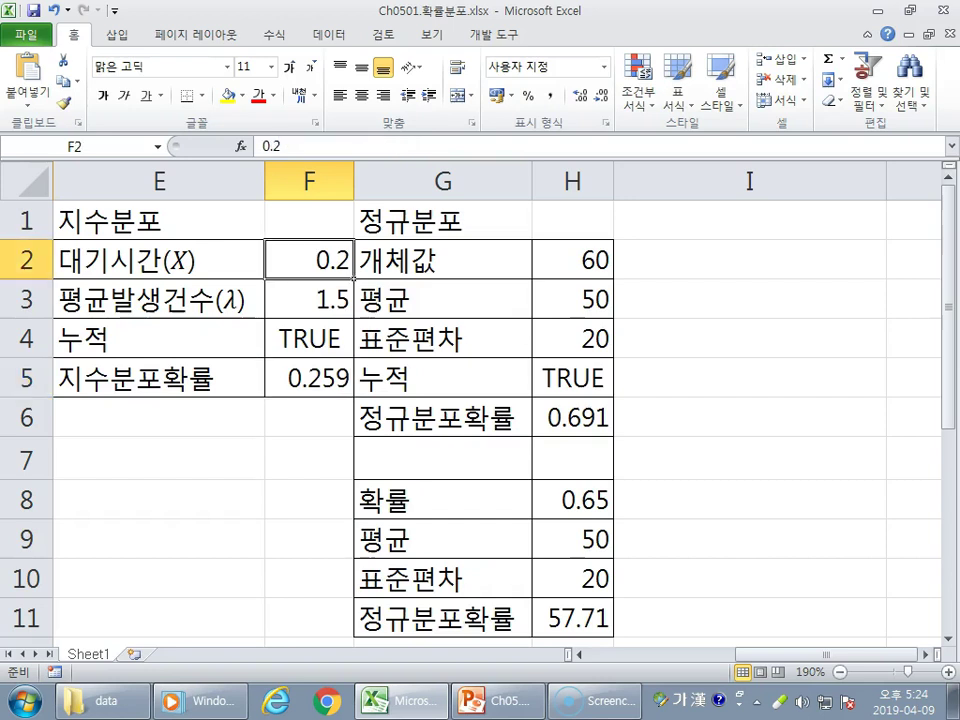
# Switch to PowerPoint and present the exponential distribution slides up to the waiting time example on slide 71
pyautogui.click(497, 701)
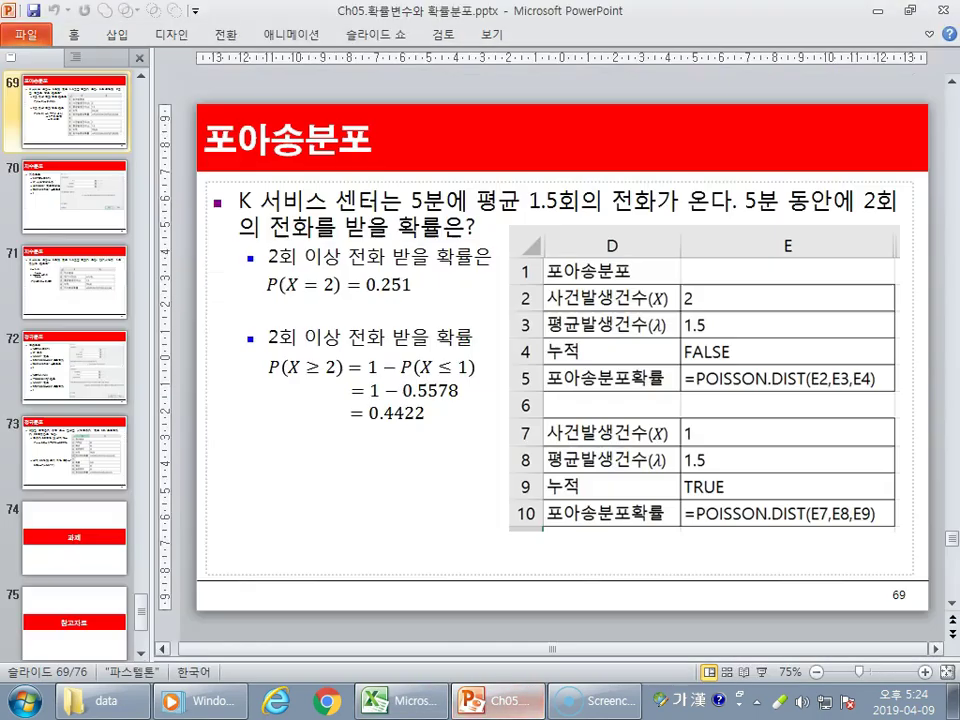
pyautogui.hotkey('shift', 'F5')
pyautogui.press('Right')
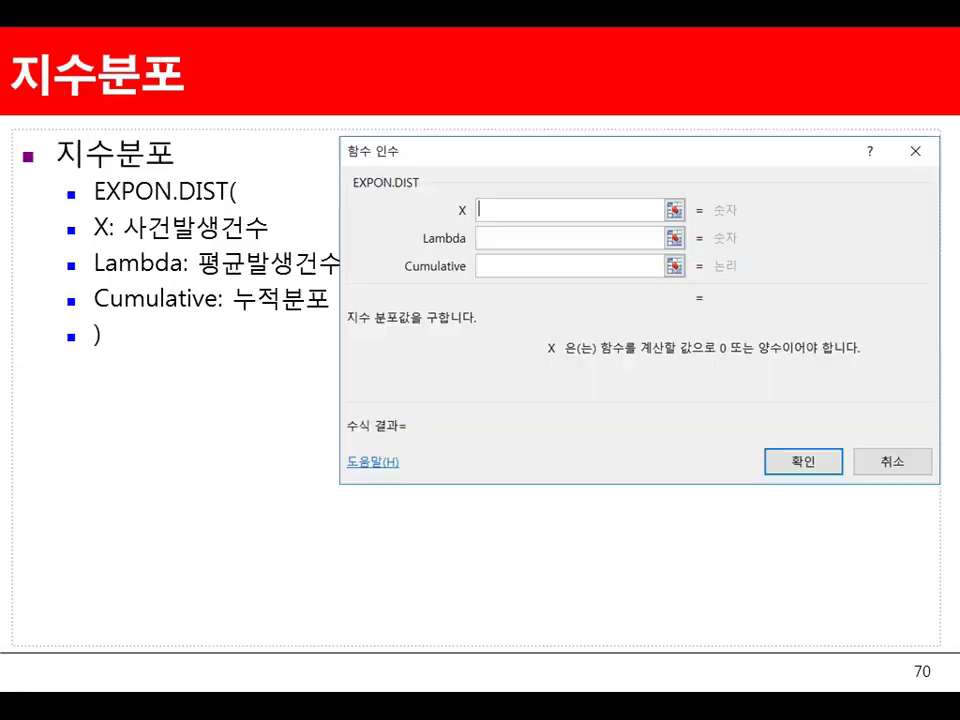
pyautogui.press('Right')
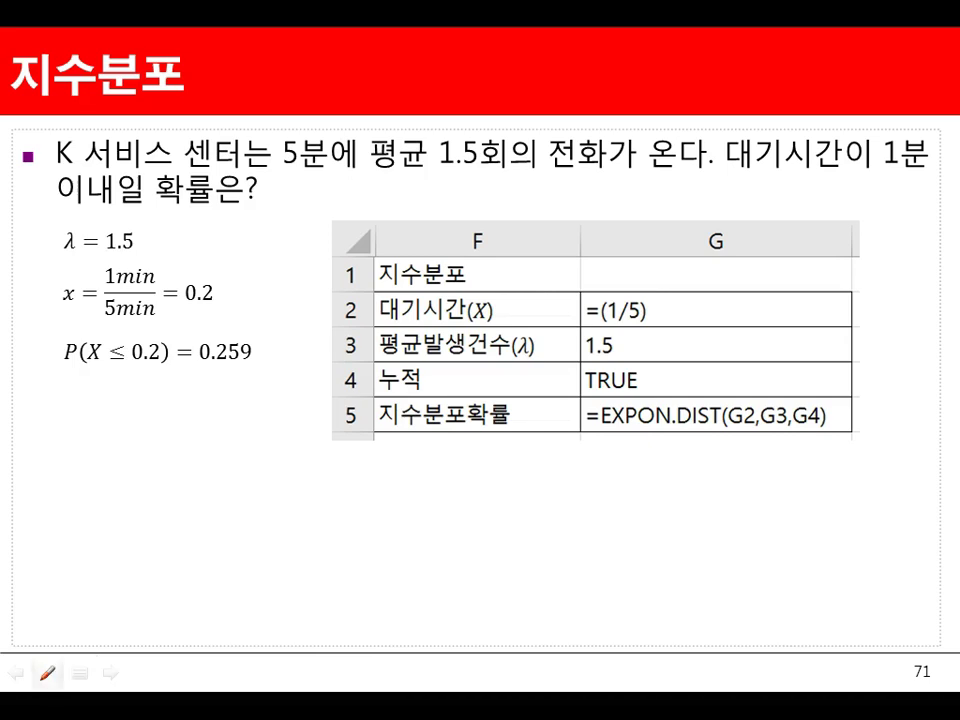
# Mark the 5분, 1.5회 and 1분 values in the slide's question with the pen and link 5분 to 1분
pyautogui.click(47, 670)
pyautogui.click(62, 523)
pyautogui.moveTo(268, 178)
pyautogui.mouseDown()
pyautogui.moveTo(260, 145)
pyautogui.moveTo(322, 184)
pyautogui.moveTo(378, 178)
pyautogui.mouseUp()
pyautogui.moveTo(478, 184)
pyautogui.mouseDown()
pyautogui.moveTo(505, 126)
pyautogui.moveTo(450, 186)
pyautogui.moveTo(479, 129)
pyautogui.moveTo(474, 184)
pyautogui.mouseUp()
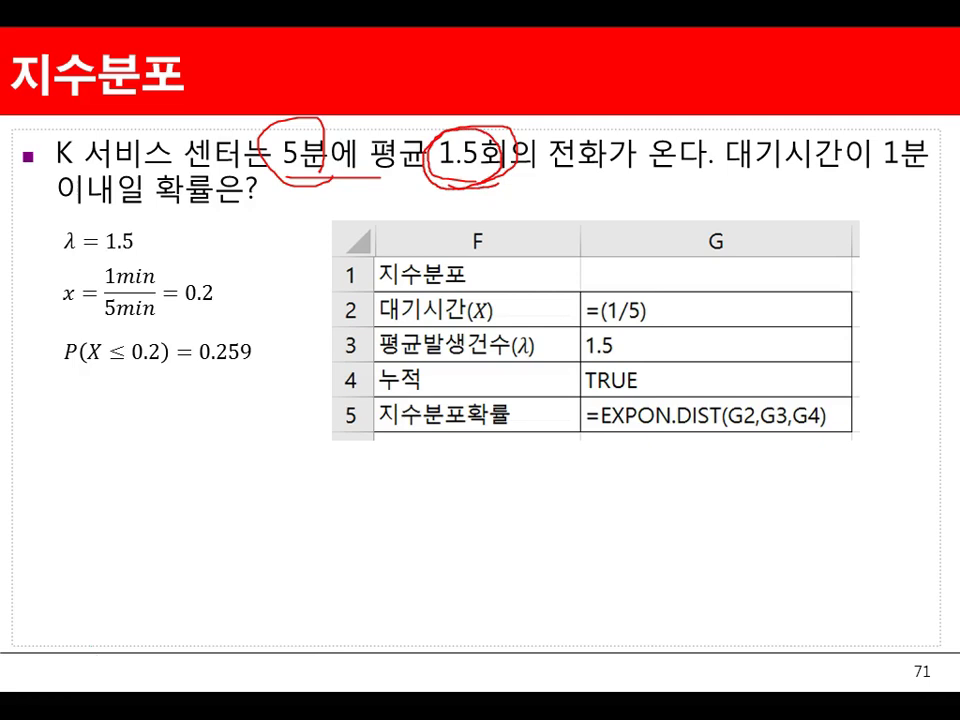
pyautogui.moveTo(890, 176)
pyautogui.mouseDown()
pyautogui.moveTo(876, 168)
pyautogui.moveTo(880, 145)
pyautogui.moveTo(934, 172)
pyautogui.mouseUp()
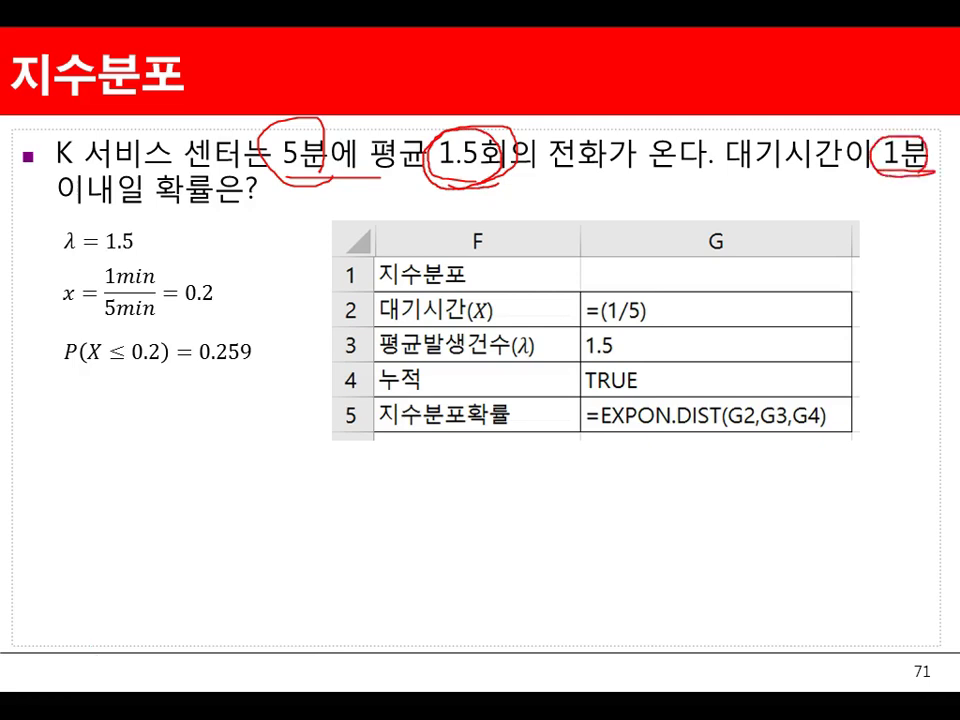
pyautogui.moveTo(300, 192)
pyautogui.mouseDown()
pyautogui.moveTo(700, 210)
pyautogui.moveTo(853, 181)
pyautogui.mouseUp()
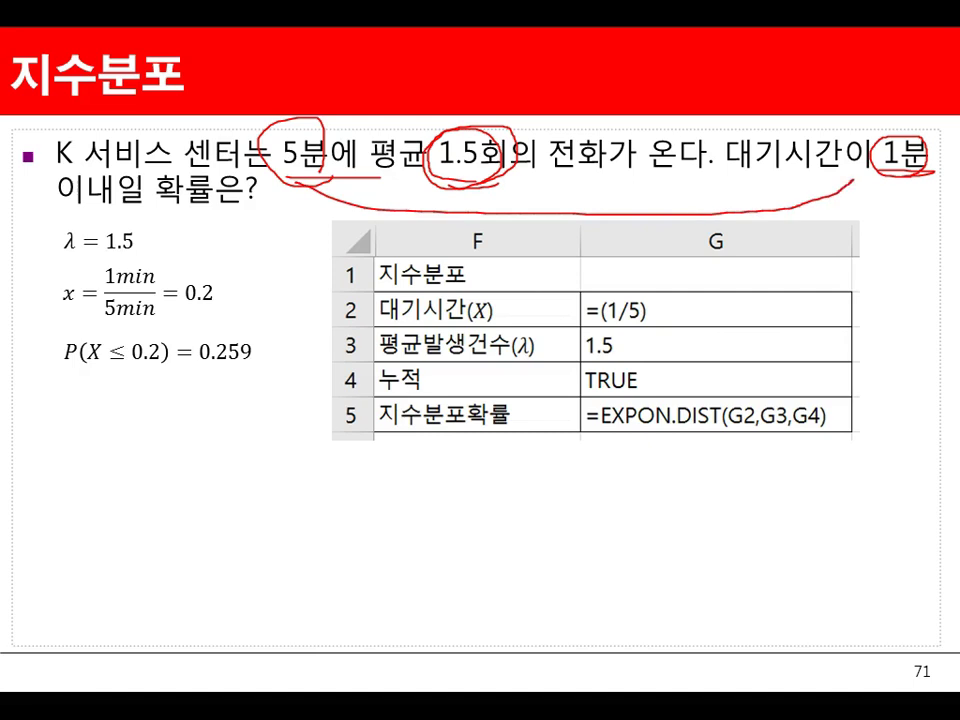
# Circle the 1min over 5min fraction and its result 0.2 in the slide's formula for x
pyautogui.moveTo(204, 313); pyautogui.dragTo(218, 300)
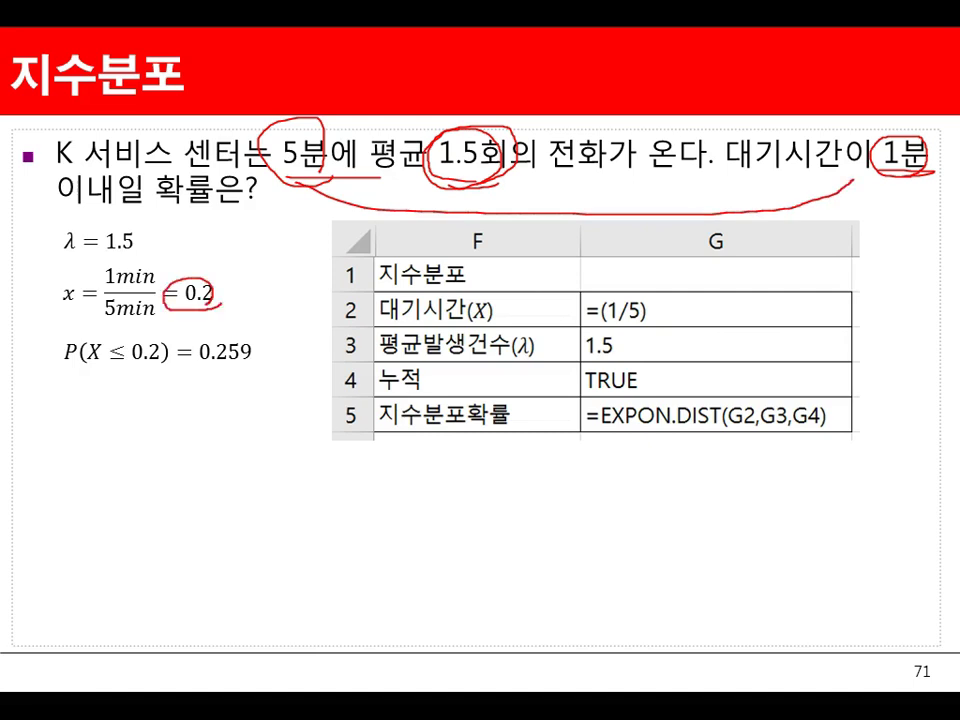
pyautogui.moveTo(150, 306); pyautogui.dragTo(140, 326)
pyautogui.moveTo(102, 261)
pyautogui.mouseDown()
pyautogui.moveTo(98, 284)
pyautogui.moveTo(146, 296)
pyautogui.mouseUp()
pyautogui.moveTo(228, 317); pyautogui.dragTo(206, 316)
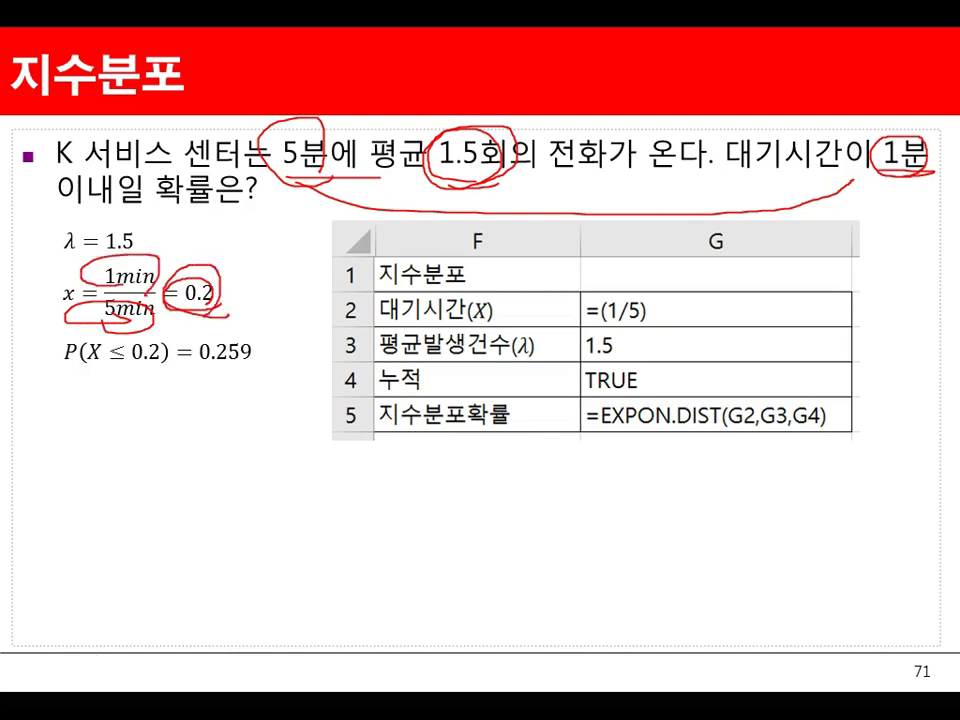